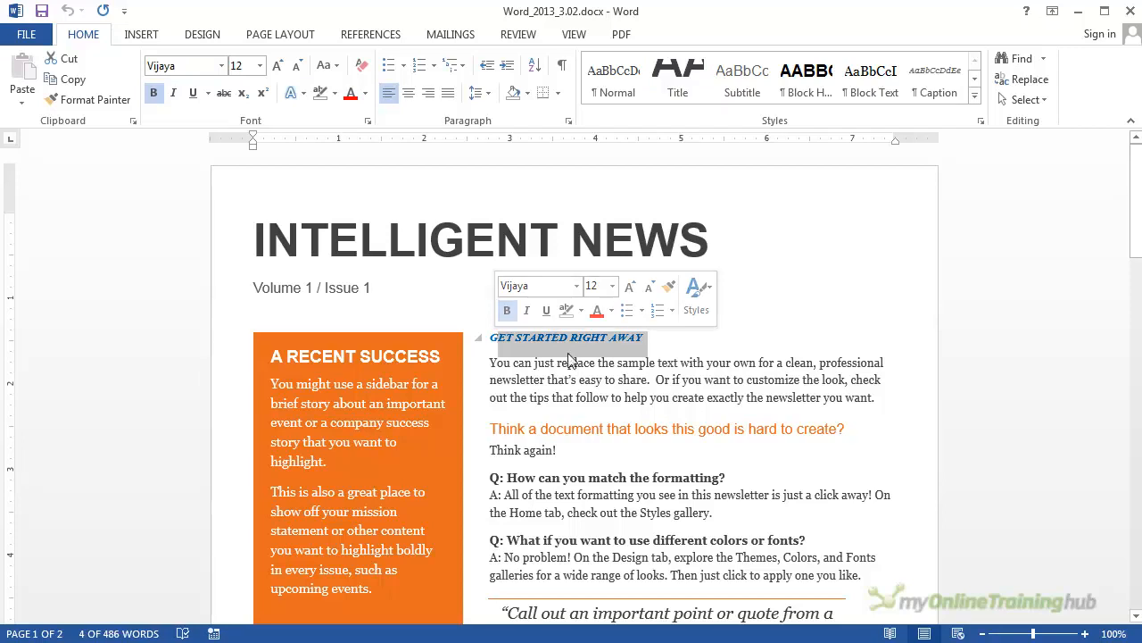
pyautogui.click(543, 338)
pyautogui.moveTo(646, 338); pyautogui.dragTo(490, 337)
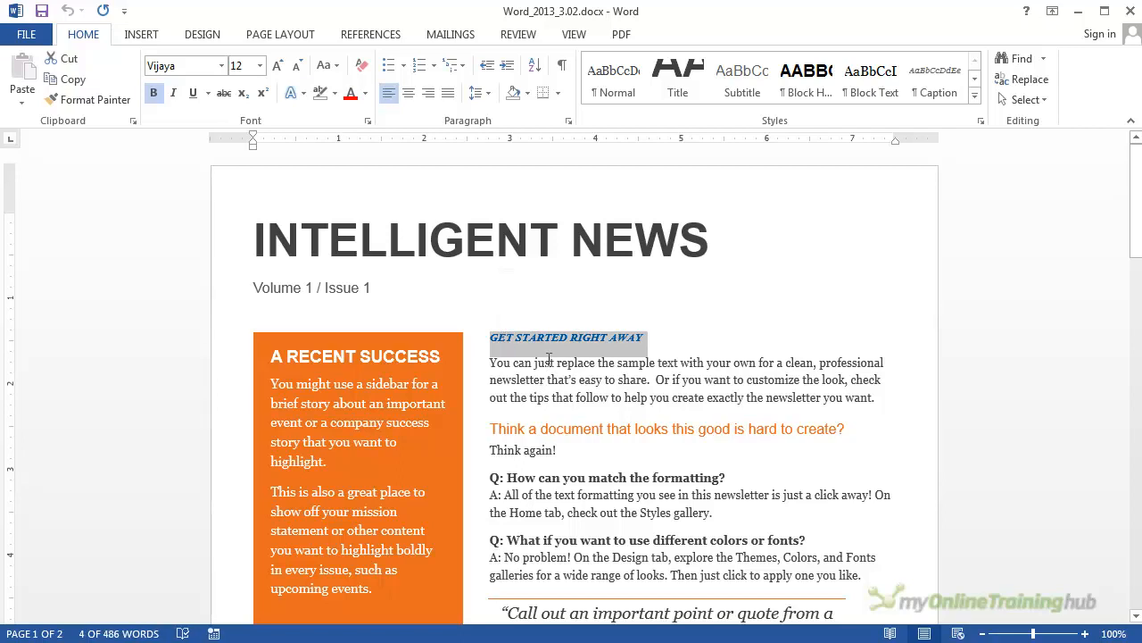
pyautogui.rightClick(603, 343)
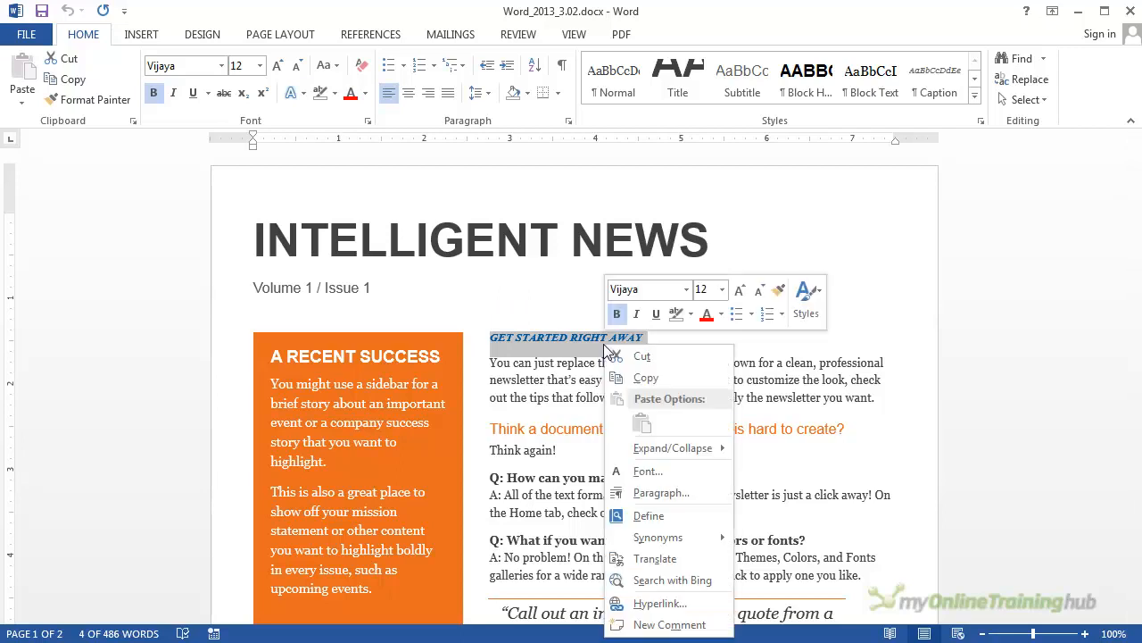
pyautogui.click(547, 347)
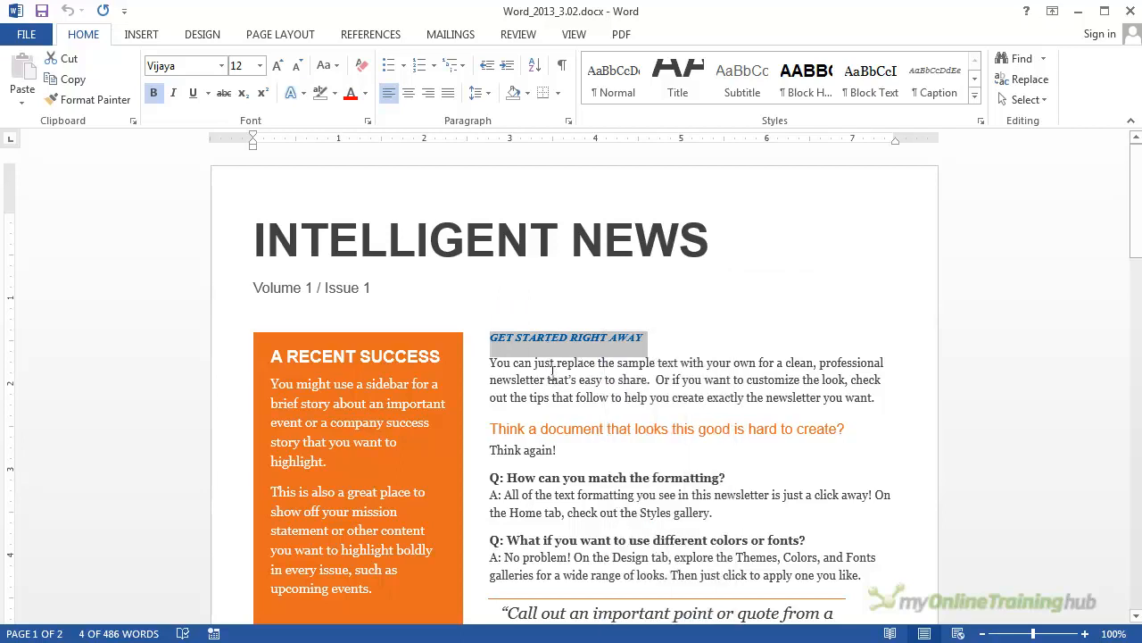
pyautogui.click(706, 385)
pyautogui.moveTo(883, 399); pyautogui.dragTo(506, 367)
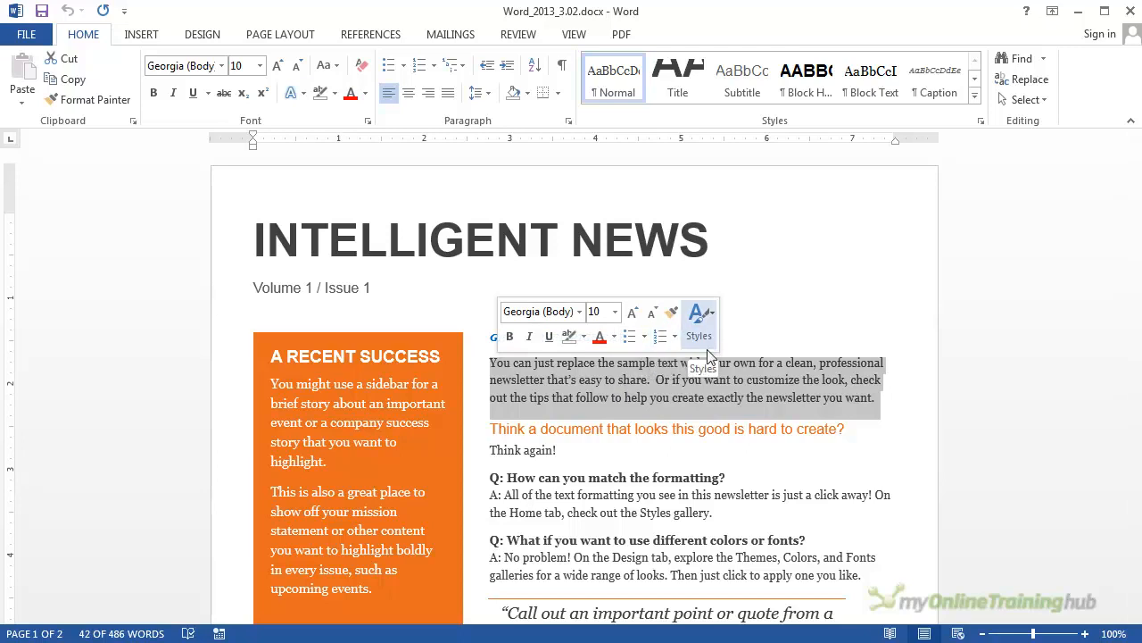
pyautogui.click(723, 396)
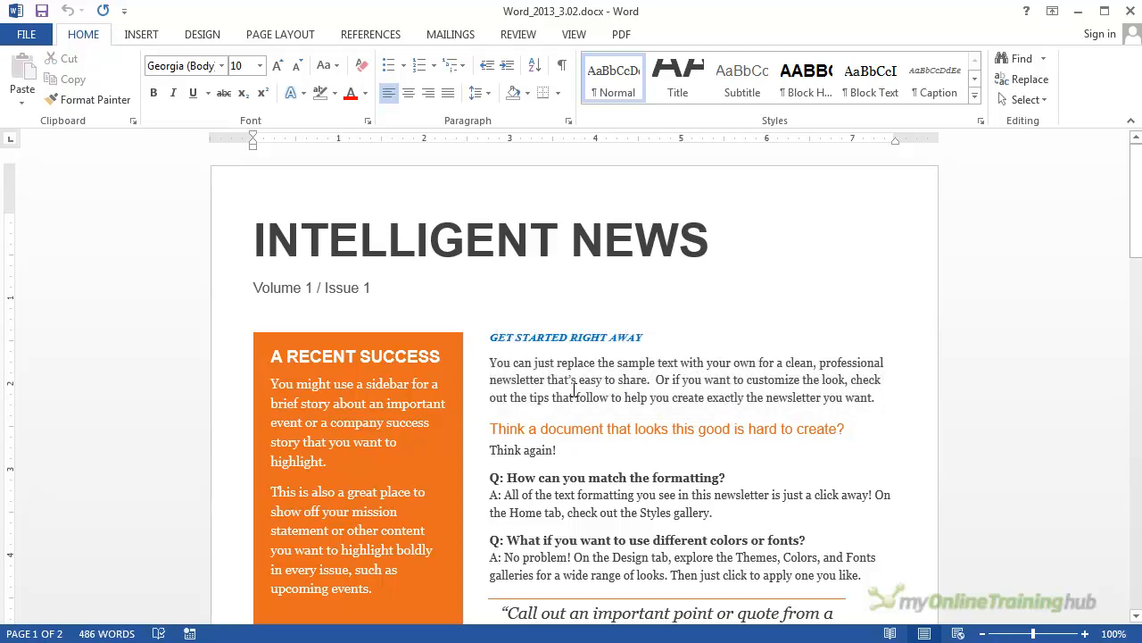
# Change the font of the "Get Started Right Away" heading to Bodoni MT.
pyautogui.moveTo(492, 336); pyautogui.dragTo(647, 341)
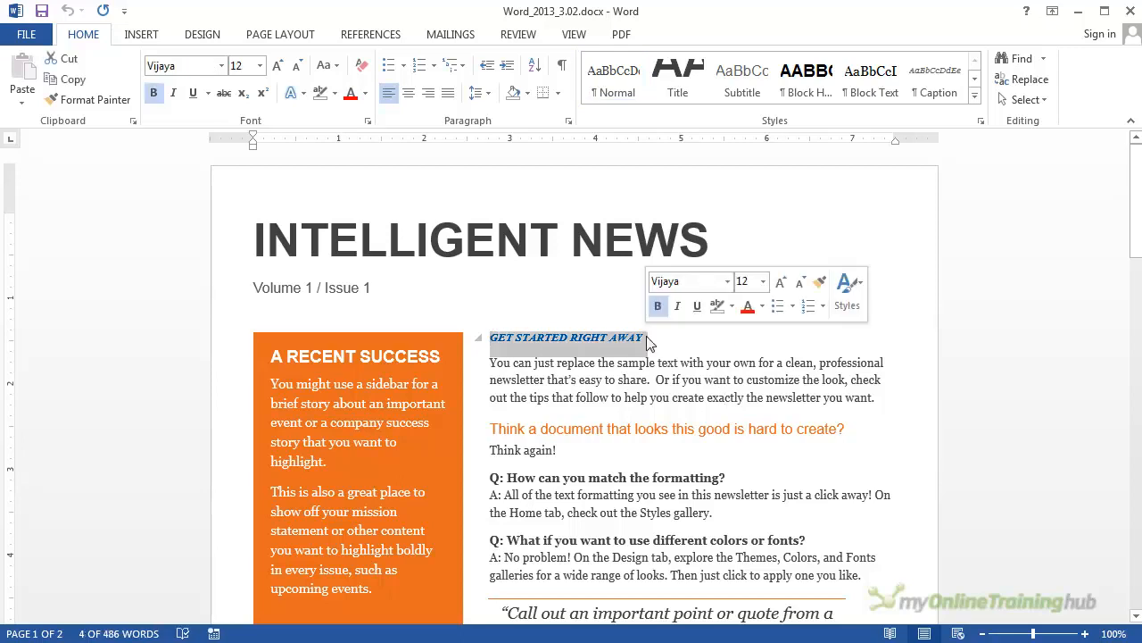
pyautogui.click(727, 282)
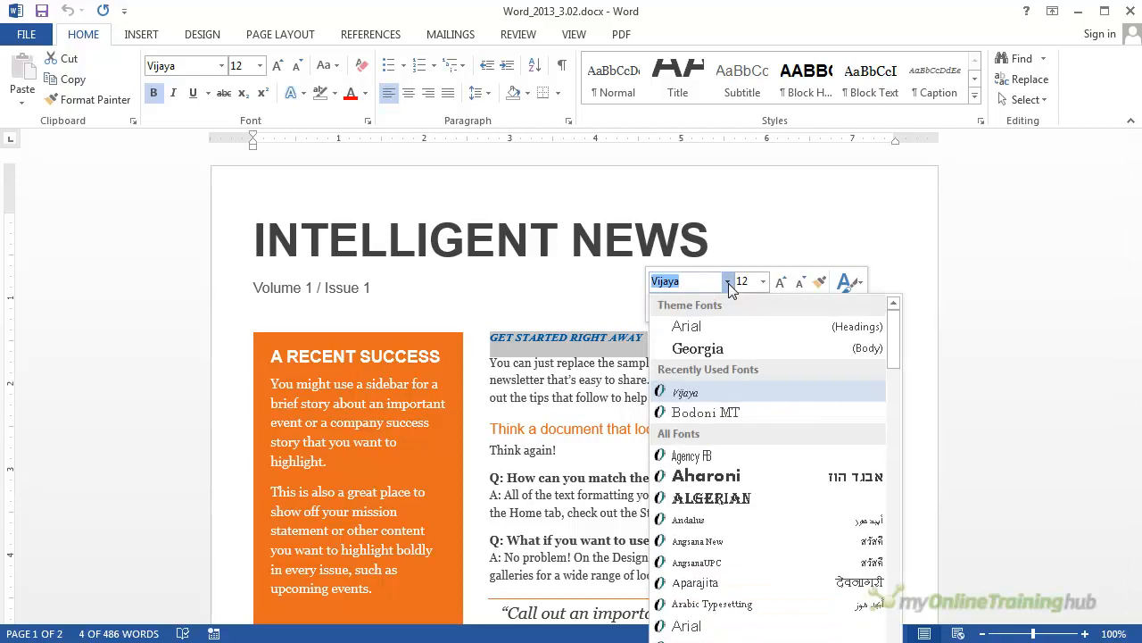
pyautogui.click(716, 415)
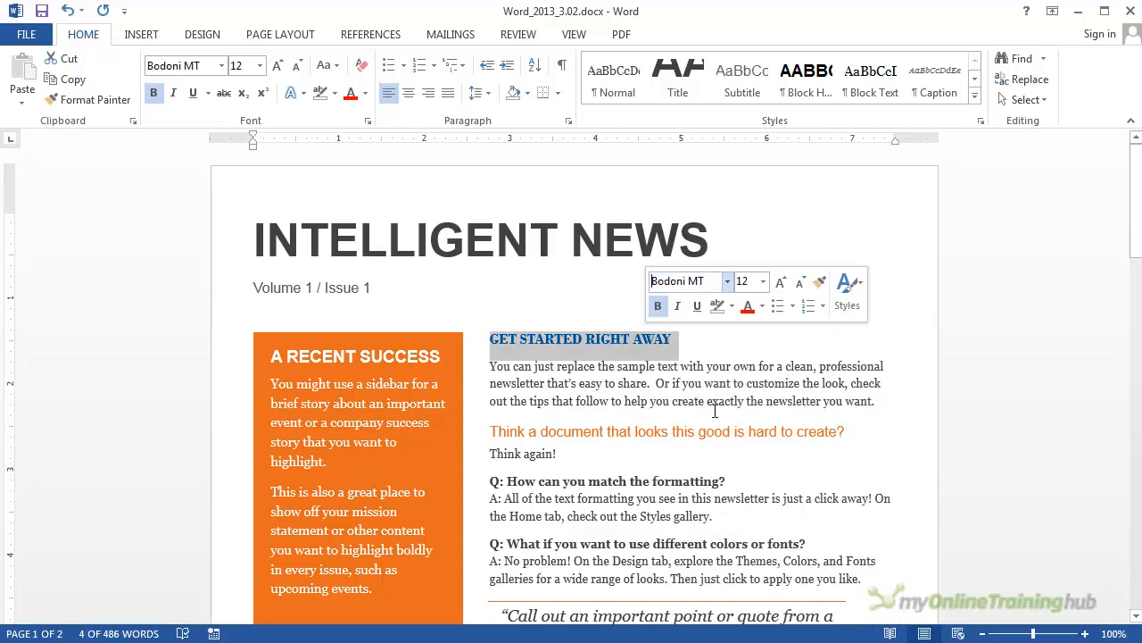
# Set the "Get Started Right Away" heading's font size to 14, then enlarge it to 20 and reduce it to 16 in preset increments.
pyautogui.click(763, 282)
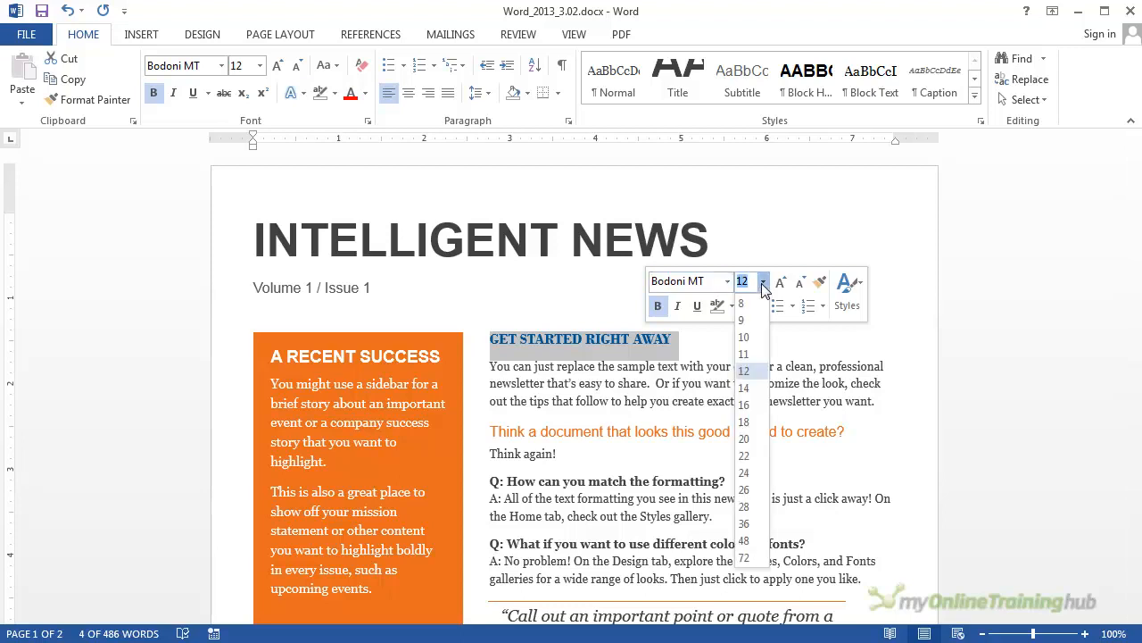
pyautogui.click(748, 388)
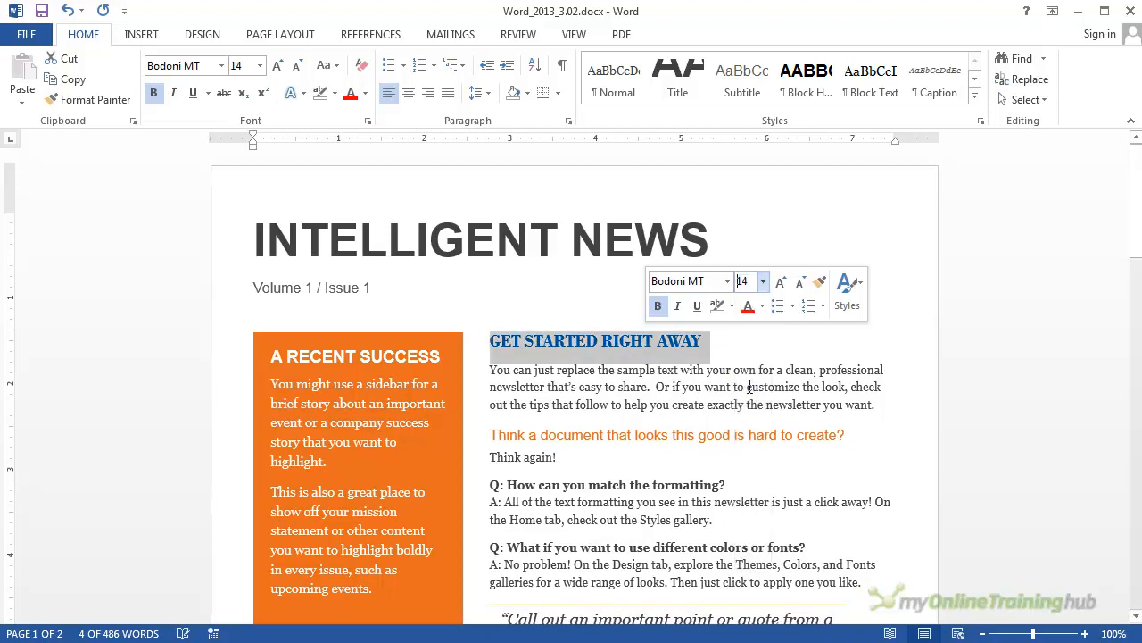
pyautogui.click(782, 283)
pyautogui.click(781, 283)
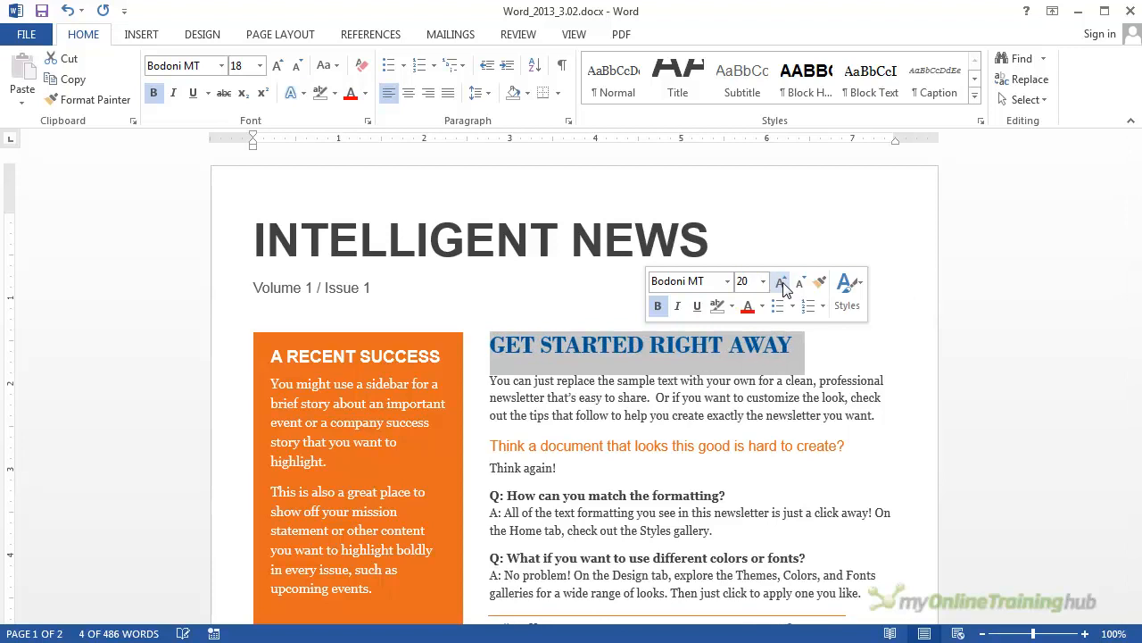
pyautogui.click(801, 284)
pyautogui.click(801, 284)
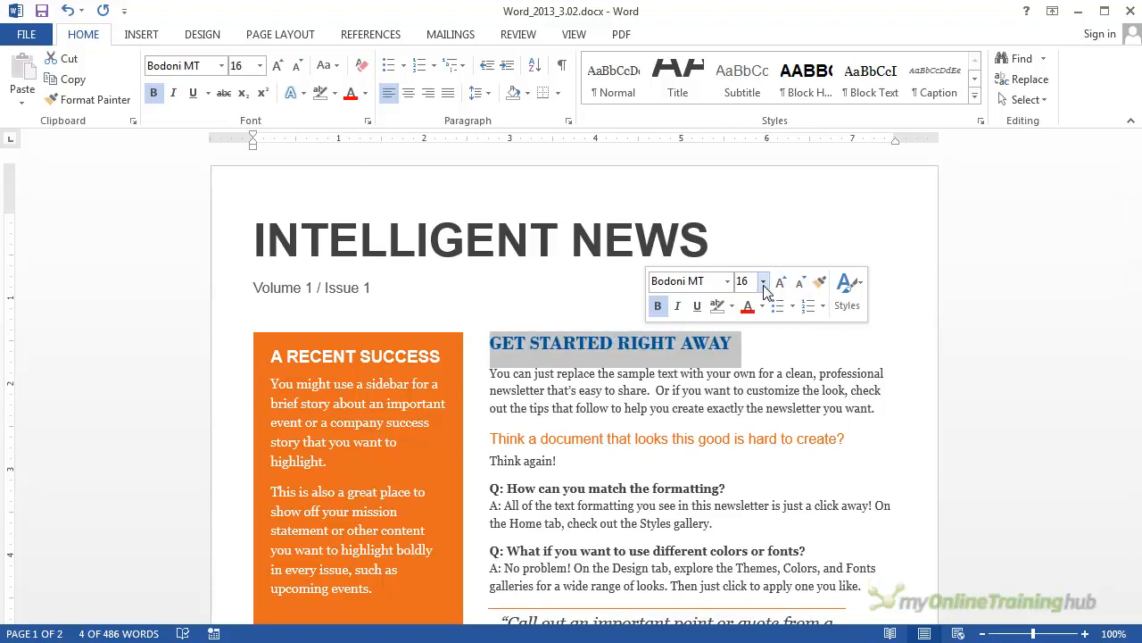
# Enter custom font sizes for the "Get Started Right Away" heading, first 17 and finally 17.5.
pyautogui.click(763, 281)
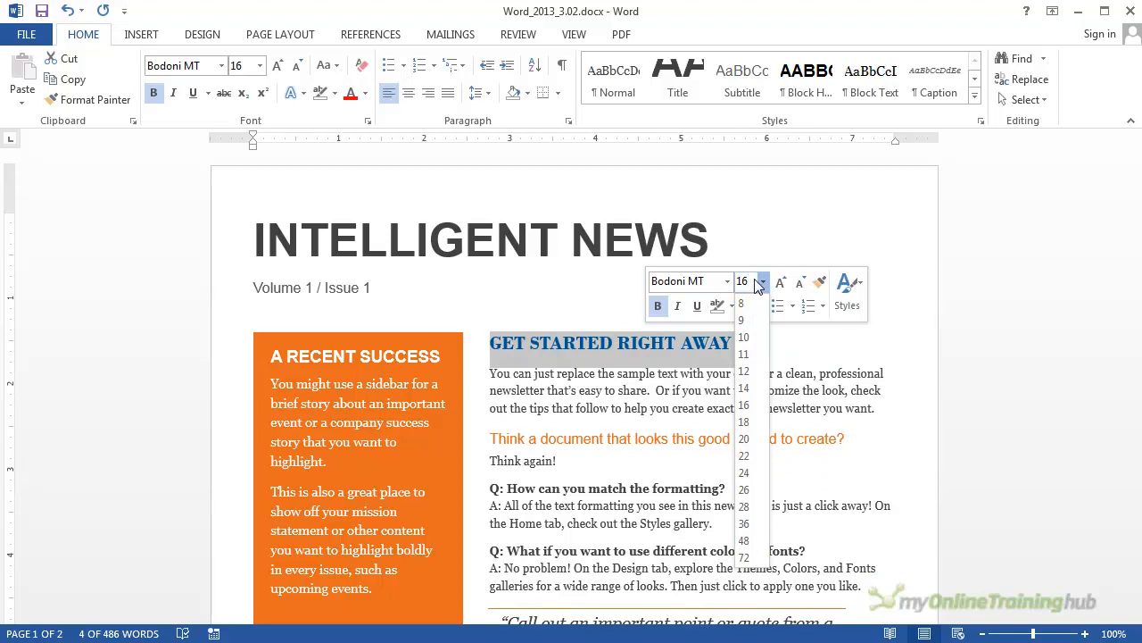
pyautogui.press('BackSpace')
pyautogui.write('7')
pyautogui.press('Return')
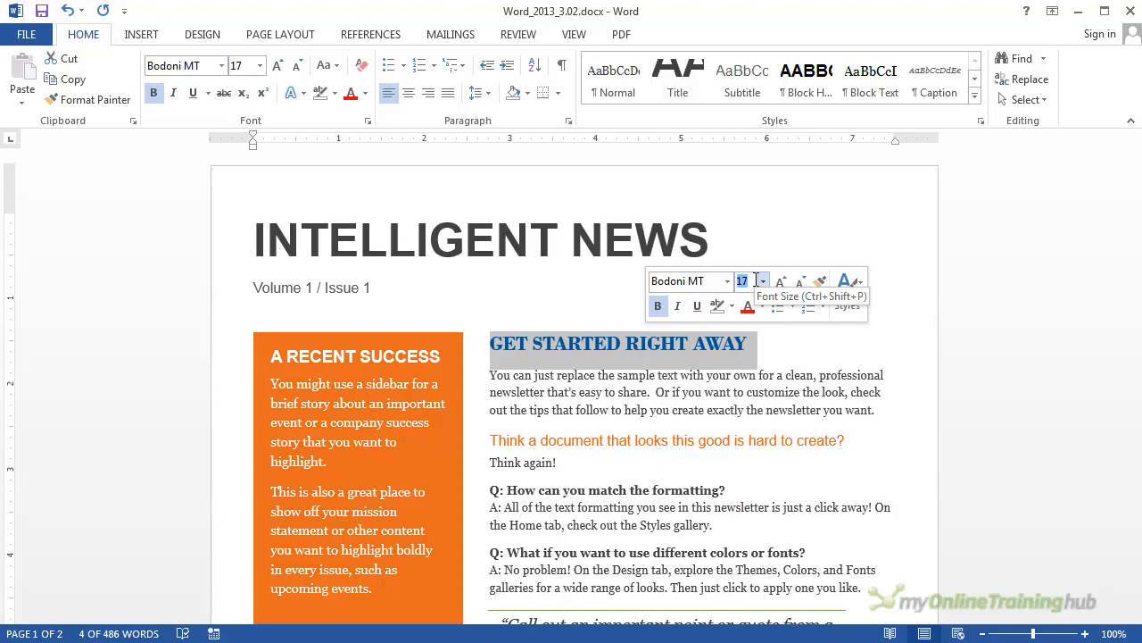
pyautogui.click(755, 281)
pyautogui.write('.5')
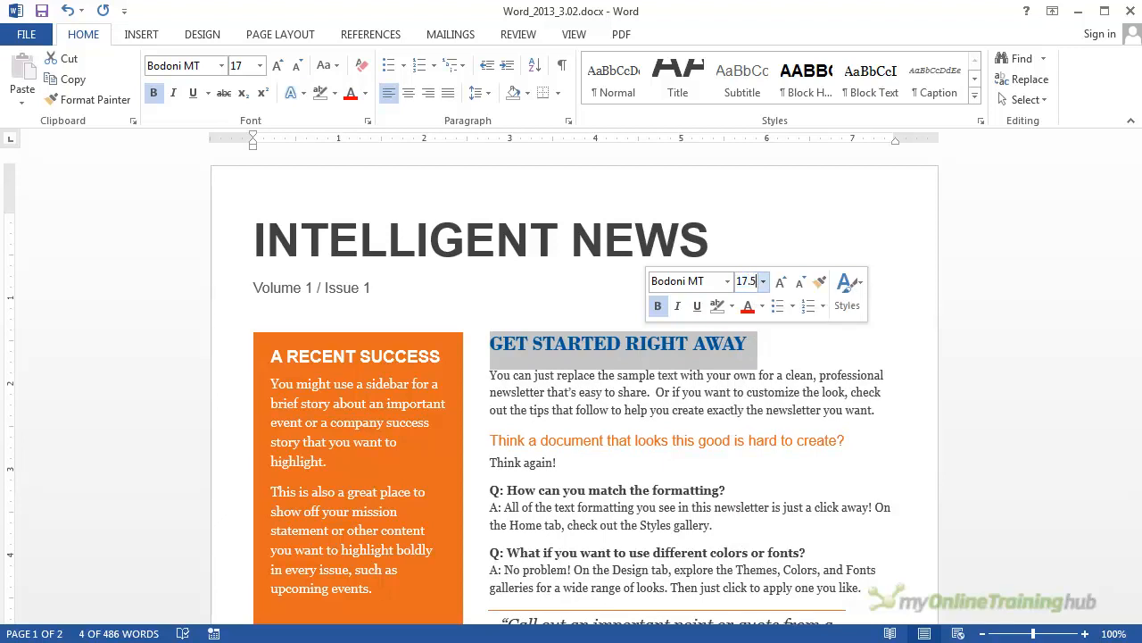
pyautogui.press('Return')
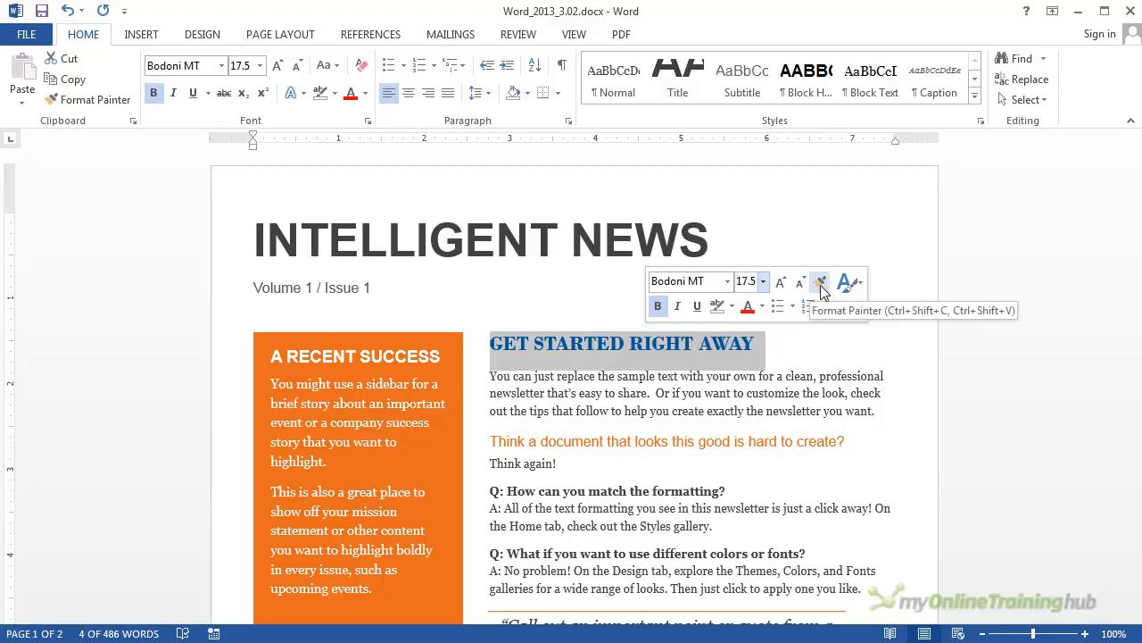
# Apply the standard Blue font color to the "Get Started Right Away" heading and open the text highlight colors.
pyautogui.click(764, 309)
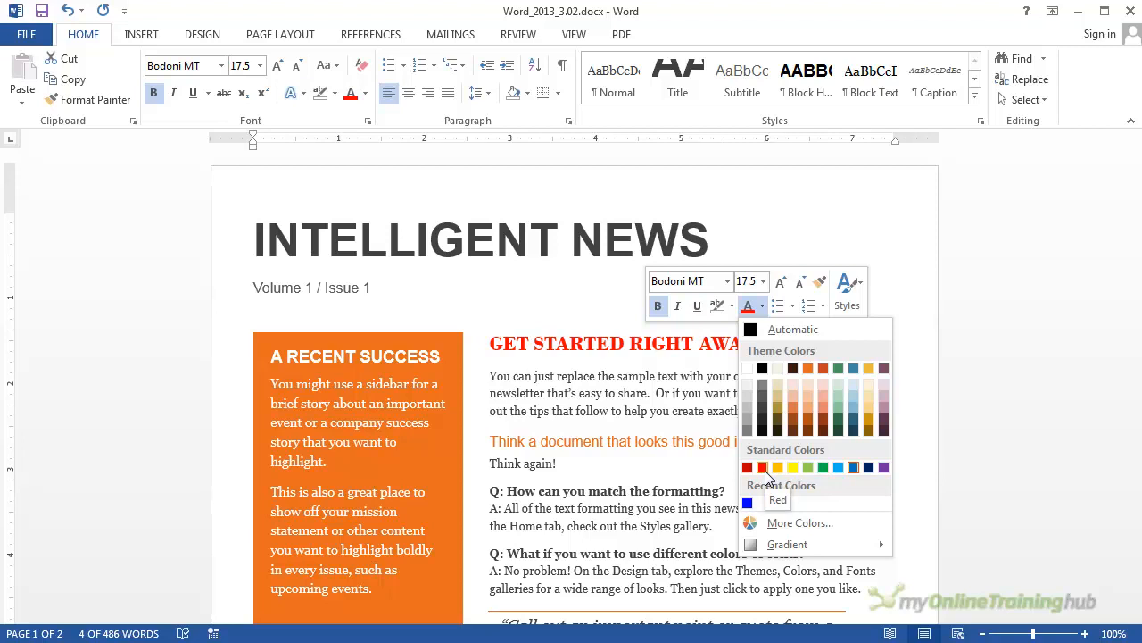
pyautogui.click(853, 468)
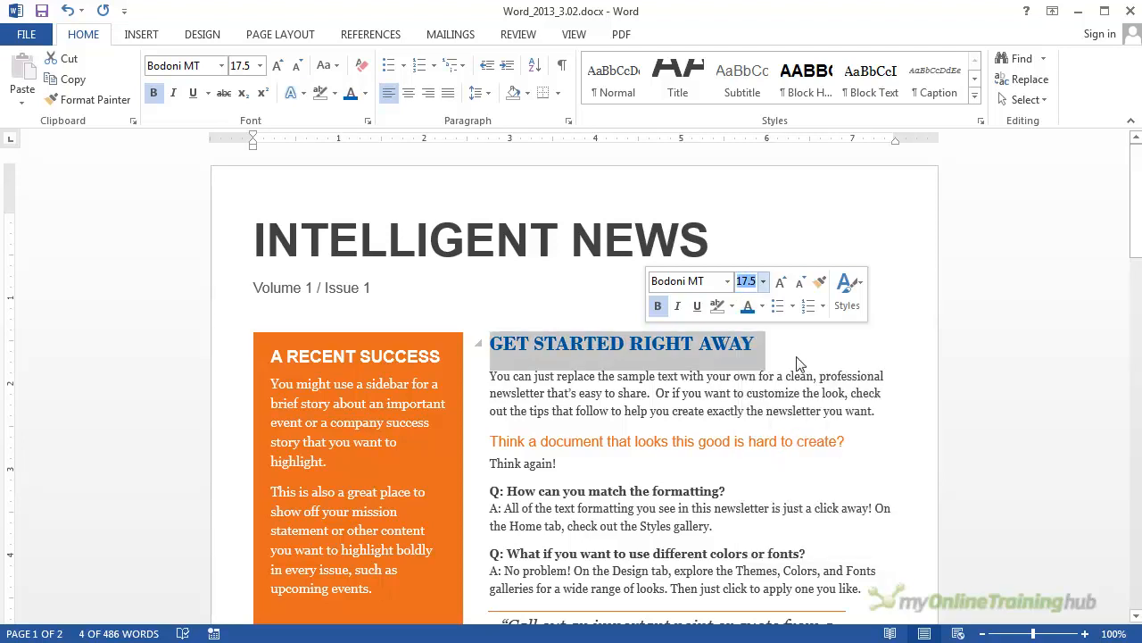
pyautogui.click(730, 307)
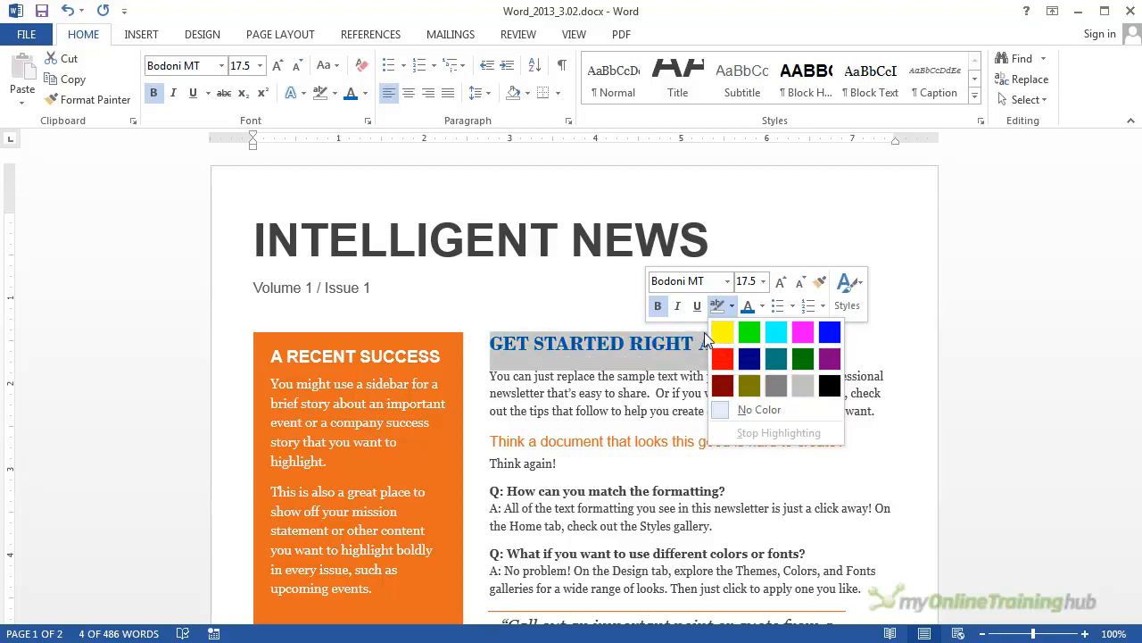
# Turn the "Get Started Right Away" heading's bold off and on again, and make the heading italic.
pyautogui.click(658, 307)
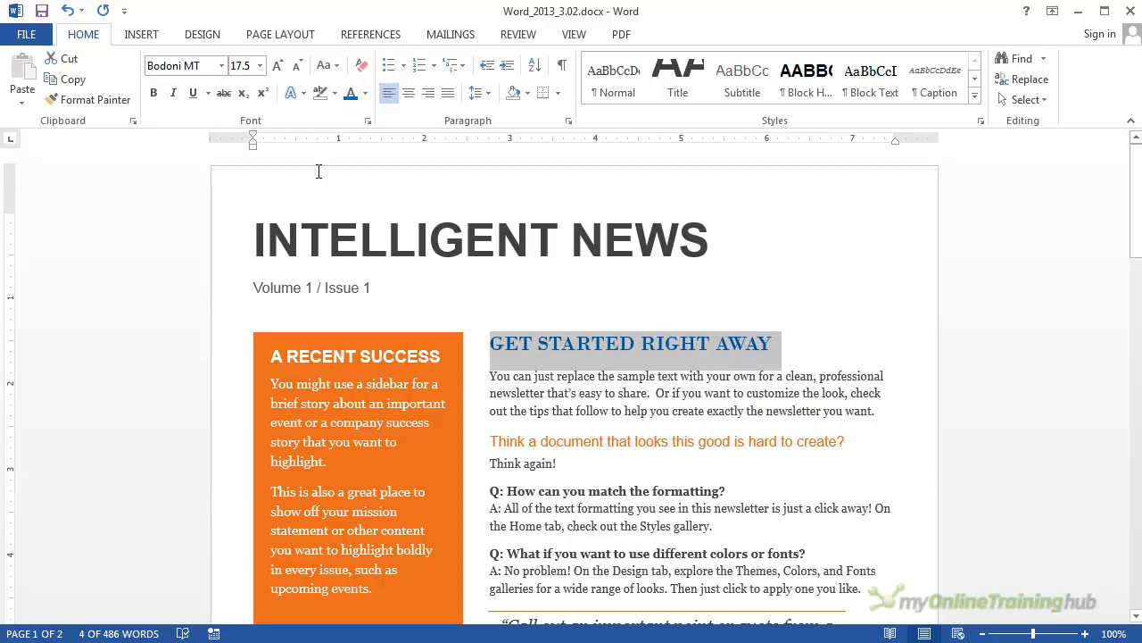
pyautogui.click(153, 94)
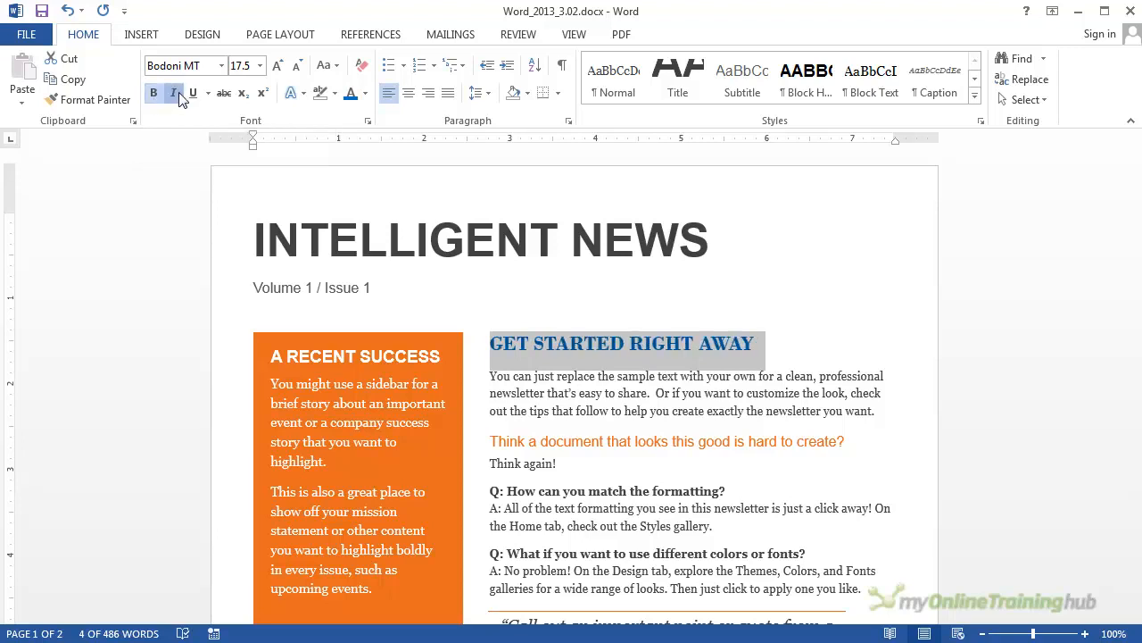
pyautogui.click(176, 94)
# Underline the "Get Started Right Away" heading with a single line and remove the underline again.
pyautogui.click(194, 95)
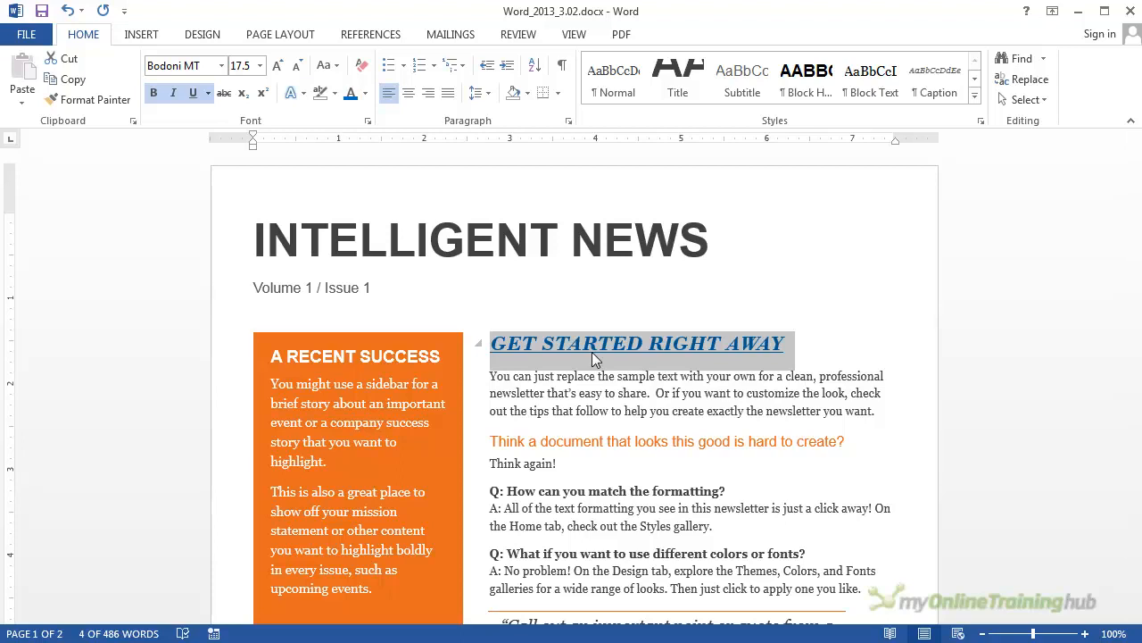
pyautogui.click(194, 94)
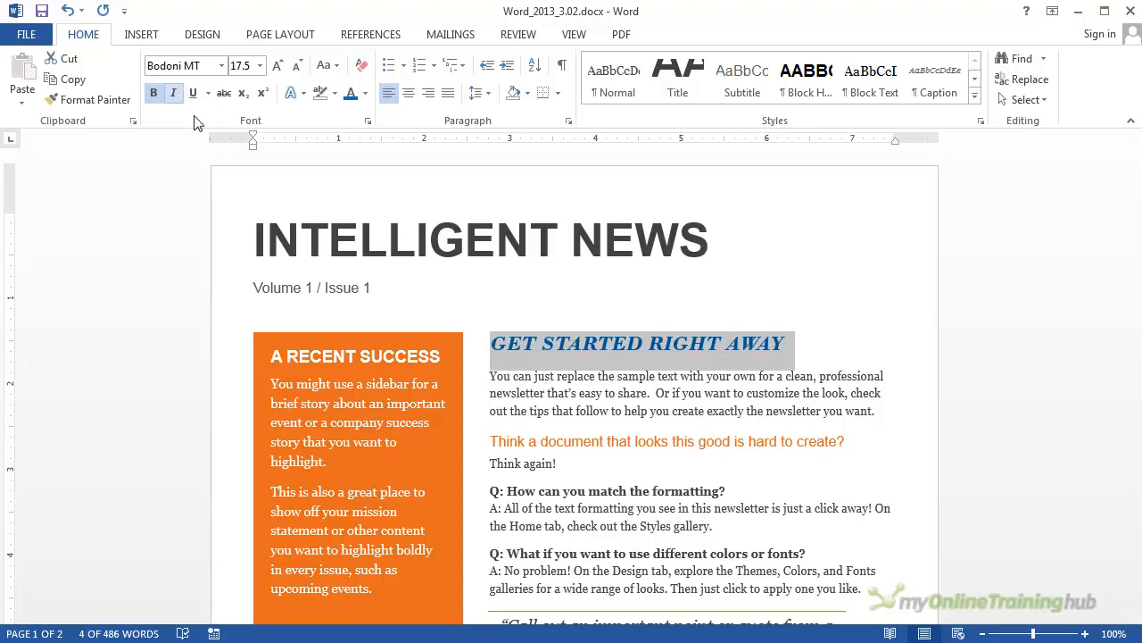
pyautogui.click(795, 346)
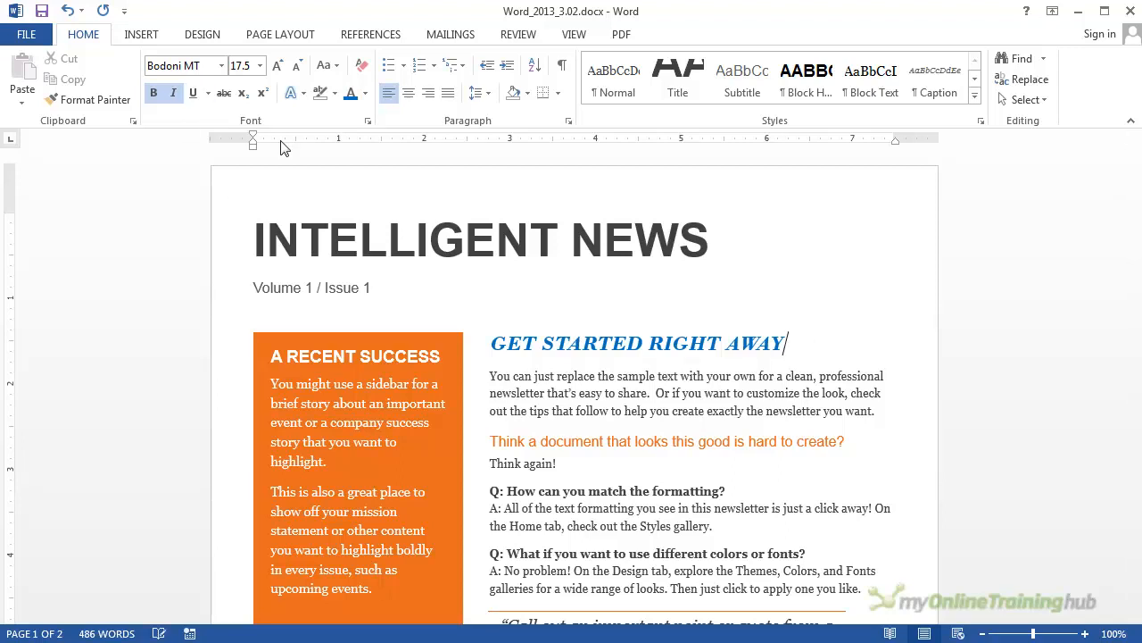
# Examine the underline styles and colors available for the "Get Started Right Away" heading, including the additional styles in the Font dialog.
pyautogui.moveTo(785, 344); pyautogui.dragTo(489, 344)
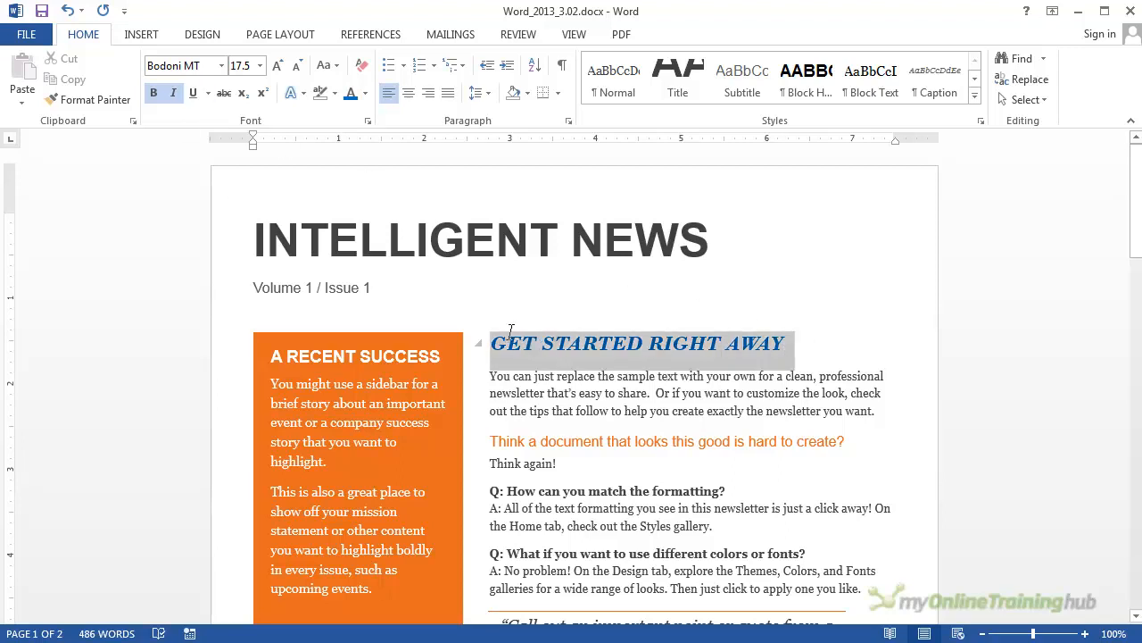
pyautogui.click(207, 94)
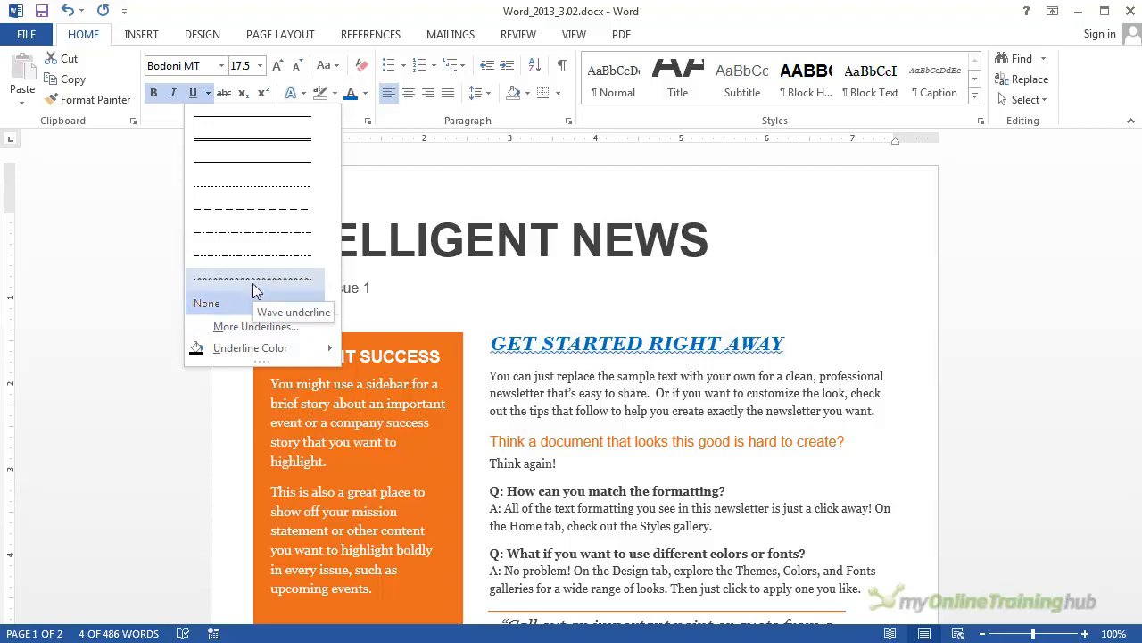
pyautogui.moveTo(264, 348)
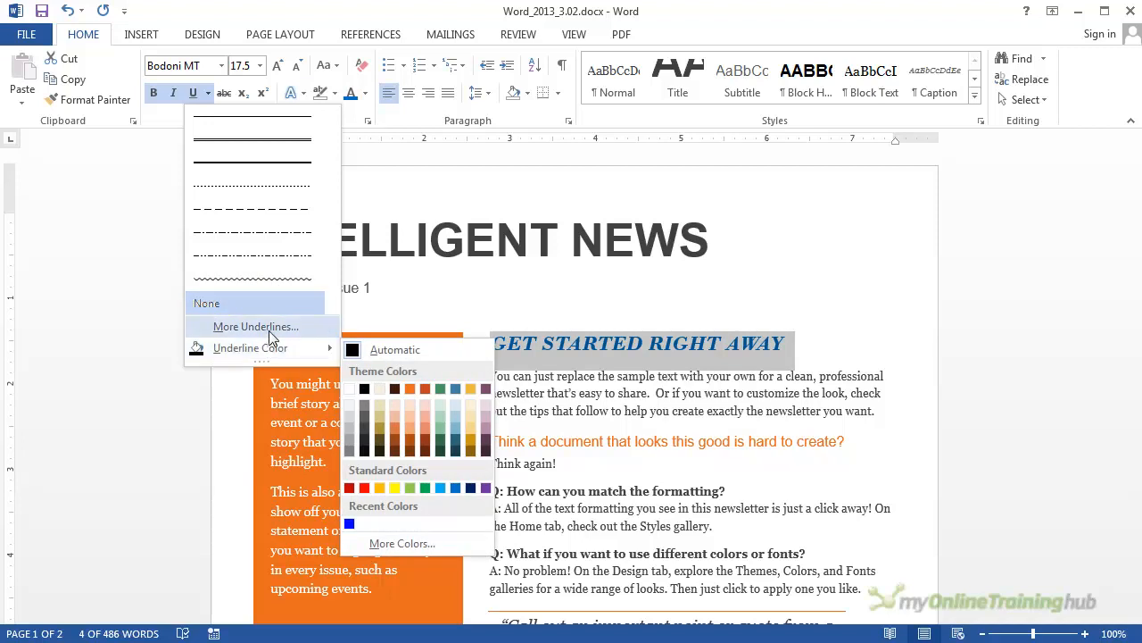
pyautogui.click(256, 327)
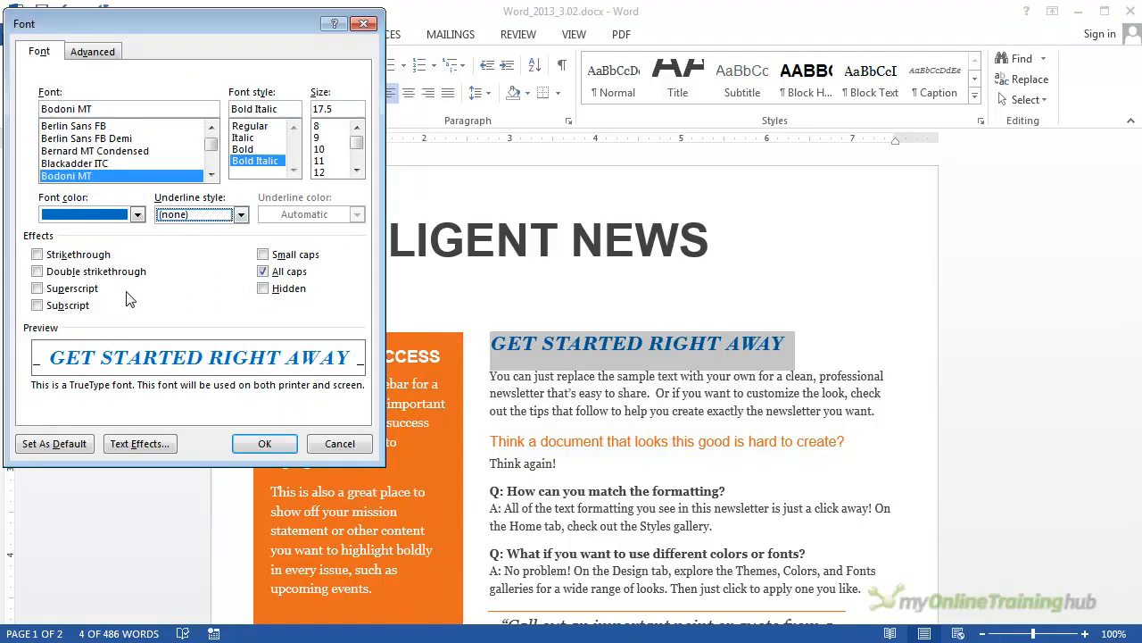
pyautogui.click(244, 220)
pyautogui.moveTo(242, 255); pyautogui.dragTo(244, 313)
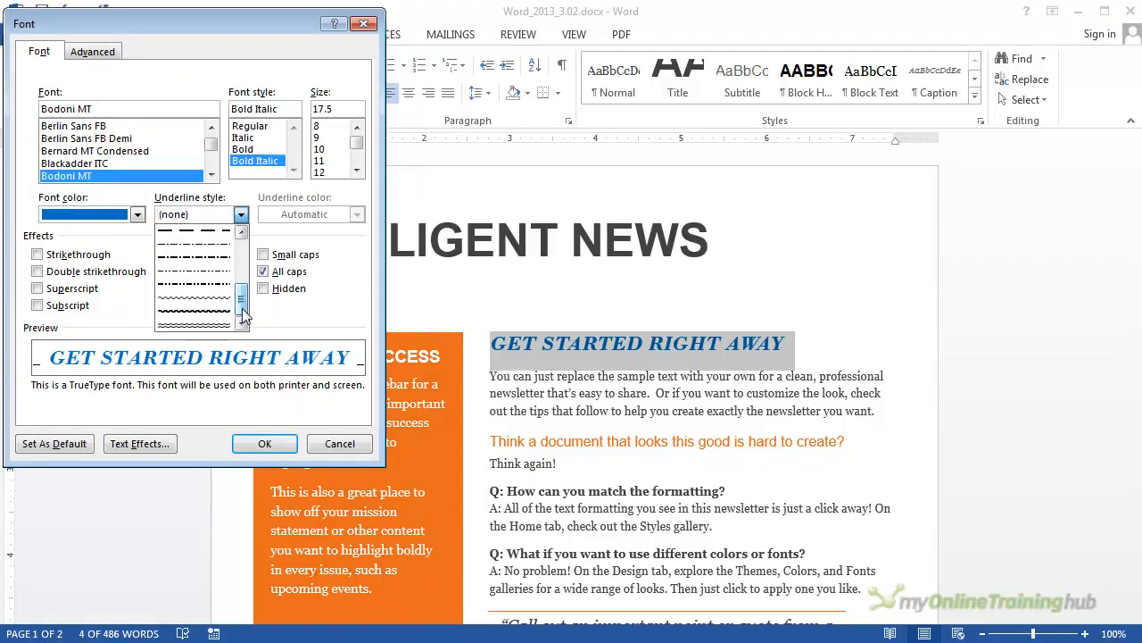
pyautogui.click(338, 443)
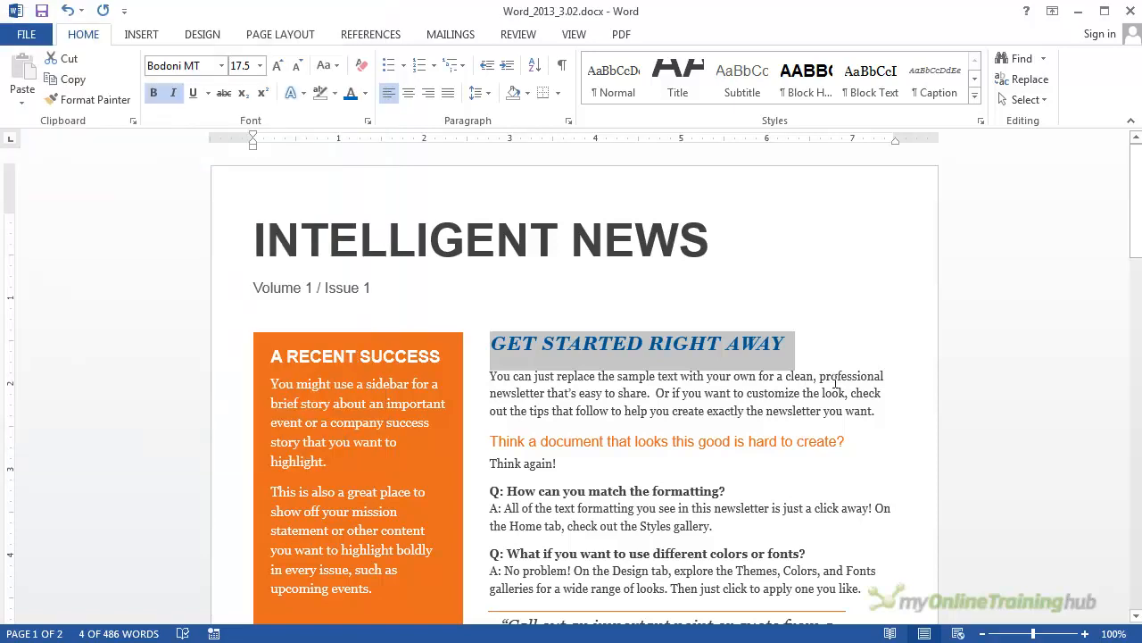
# Strike through the "Get Started Right Away" heading and remove the strikethrough again.
pyautogui.click(224, 94)
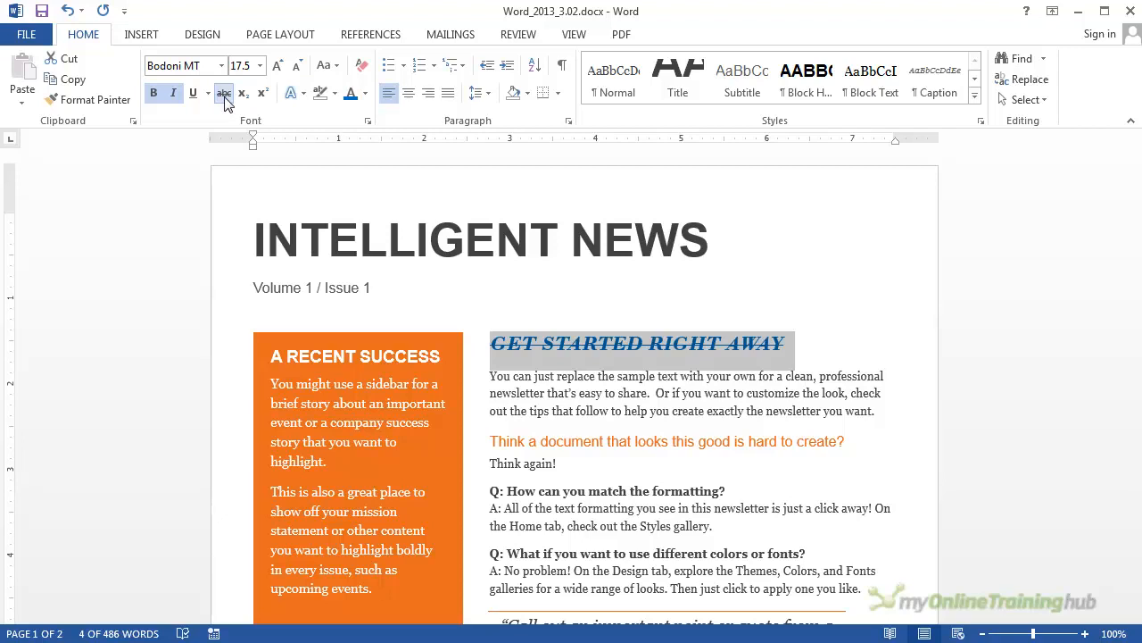
pyautogui.click(224, 96)
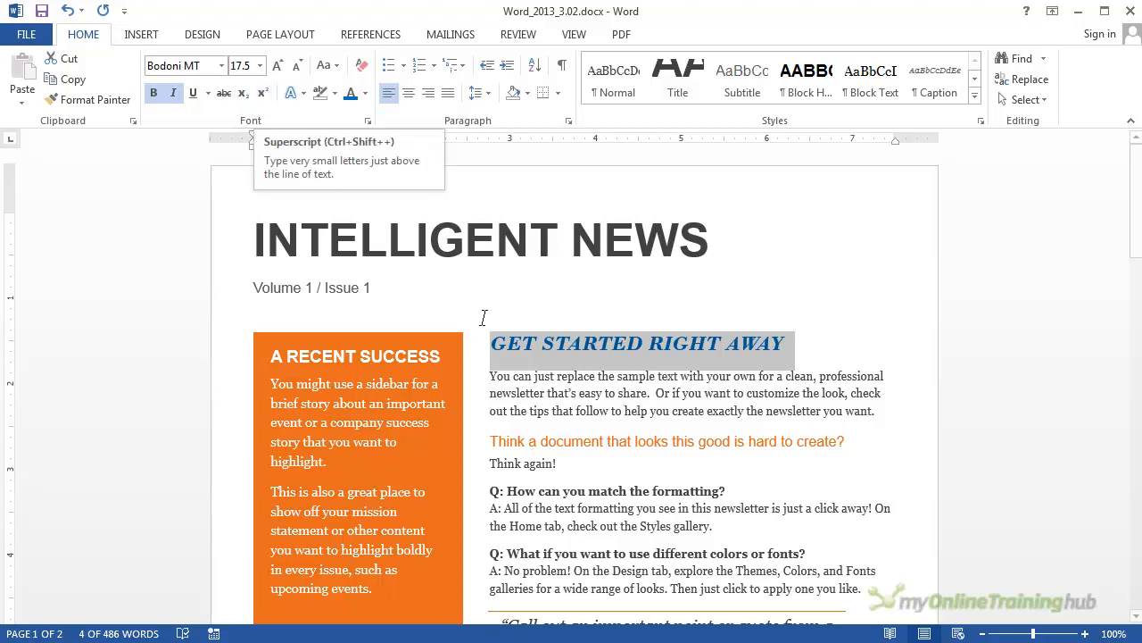
pyautogui.click(631, 412)
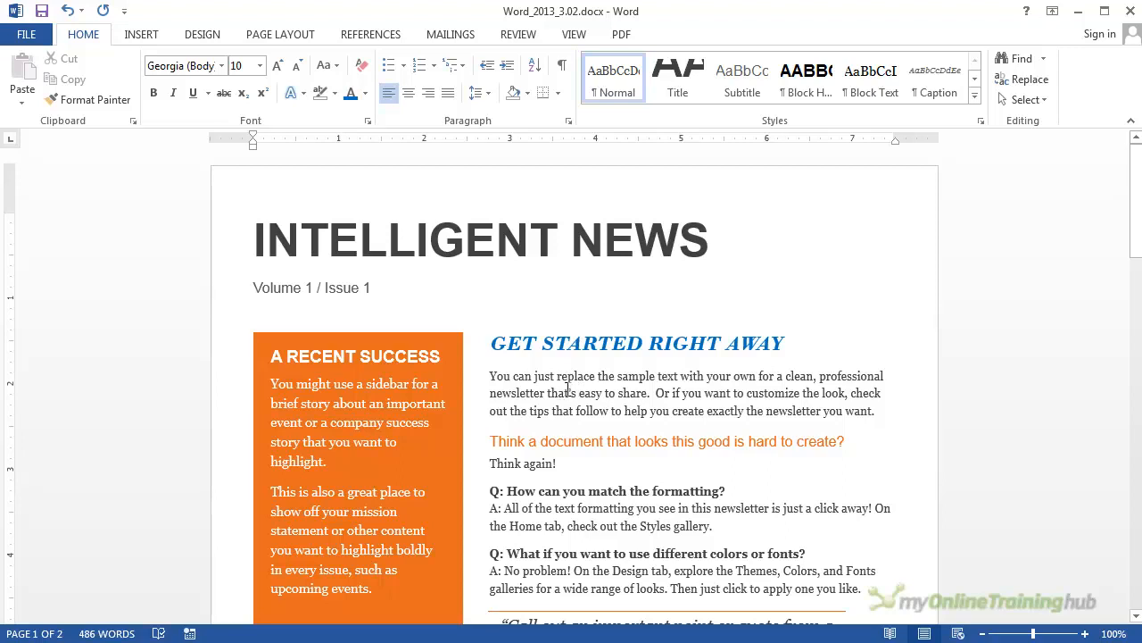
# Add a new paragraph containing 102 after the last paragraph of the "Get the Picture" section.
pyautogui.scroll(-10, 565, 386)
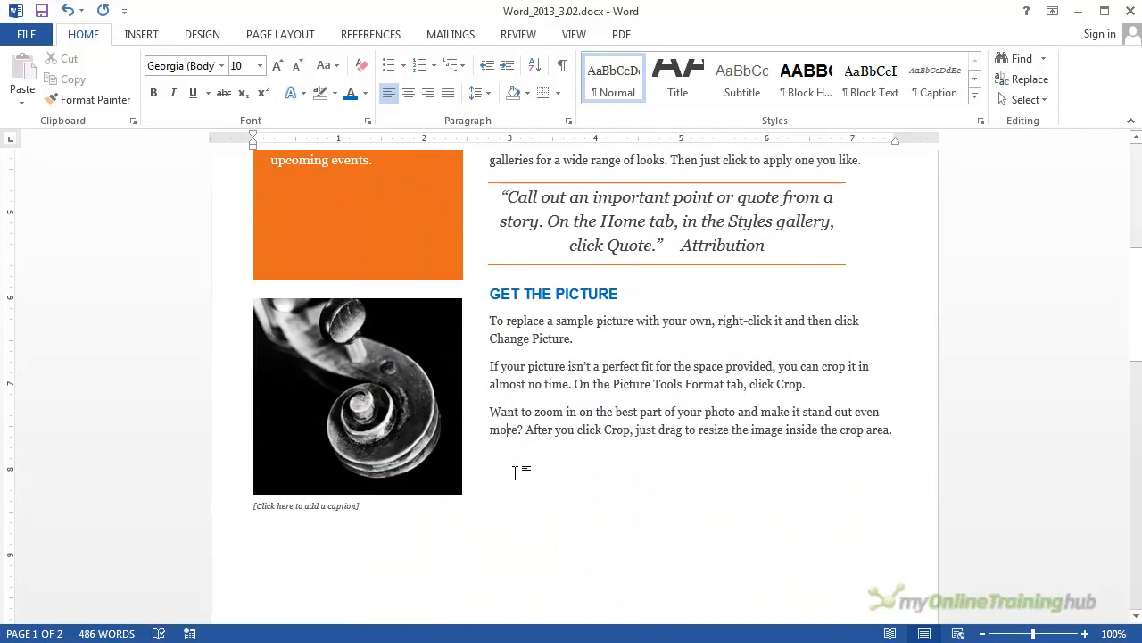
pyautogui.click(907, 425)
pyautogui.press('Return')
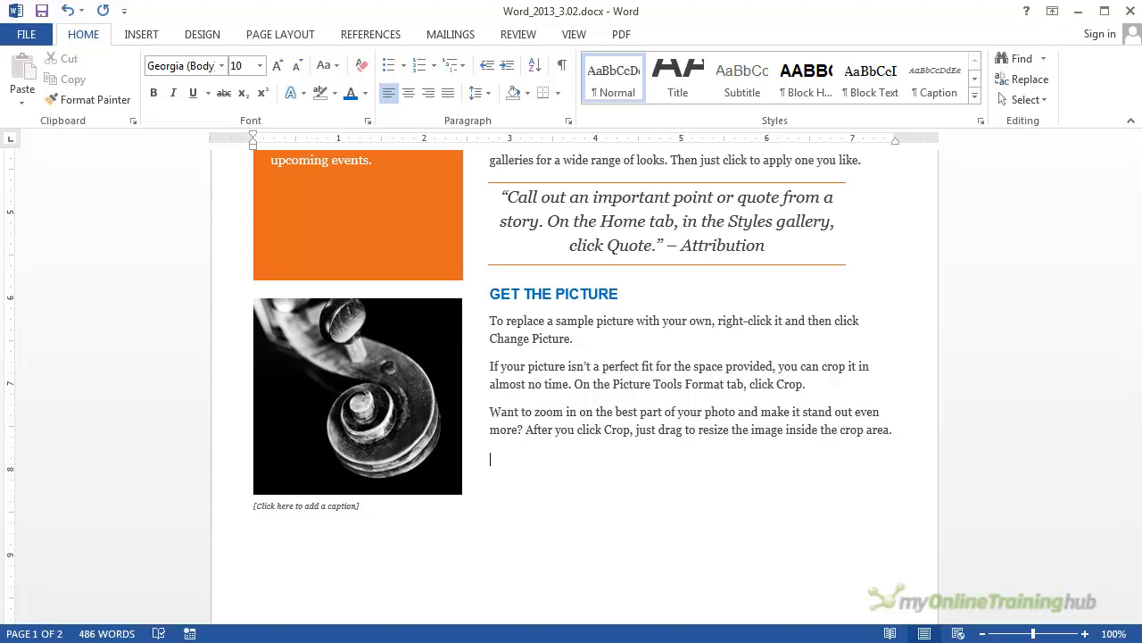
pyautogui.write('102')
# Format the 2 in the new 102 text as superscript, switch it to subscript, and set it back to superscript.
pyautogui.click(1086, 634)
pyautogui.click(1086, 634)
pyautogui.click(1085, 633)
pyautogui.click(1085, 634)
pyautogui.click(1085, 634)
pyautogui.click(1086, 633)
pyautogui.click(1085, 634)
pyautogui.click(1085, 634)
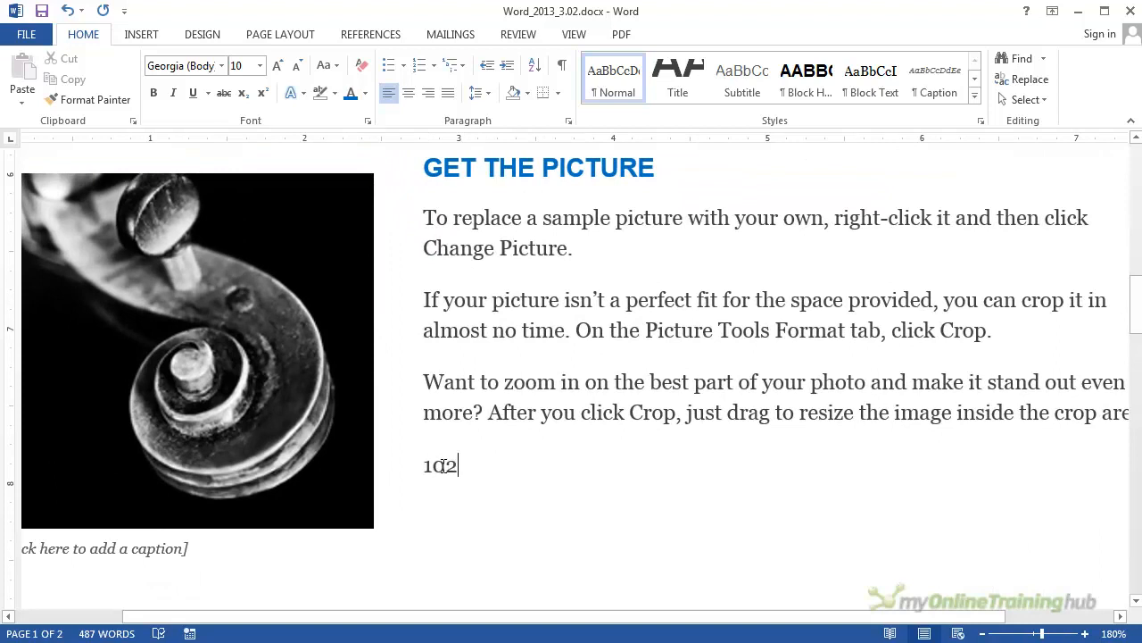
pyautogui.moveTo(457, 465); pyautogui.dragTo(446, 466)
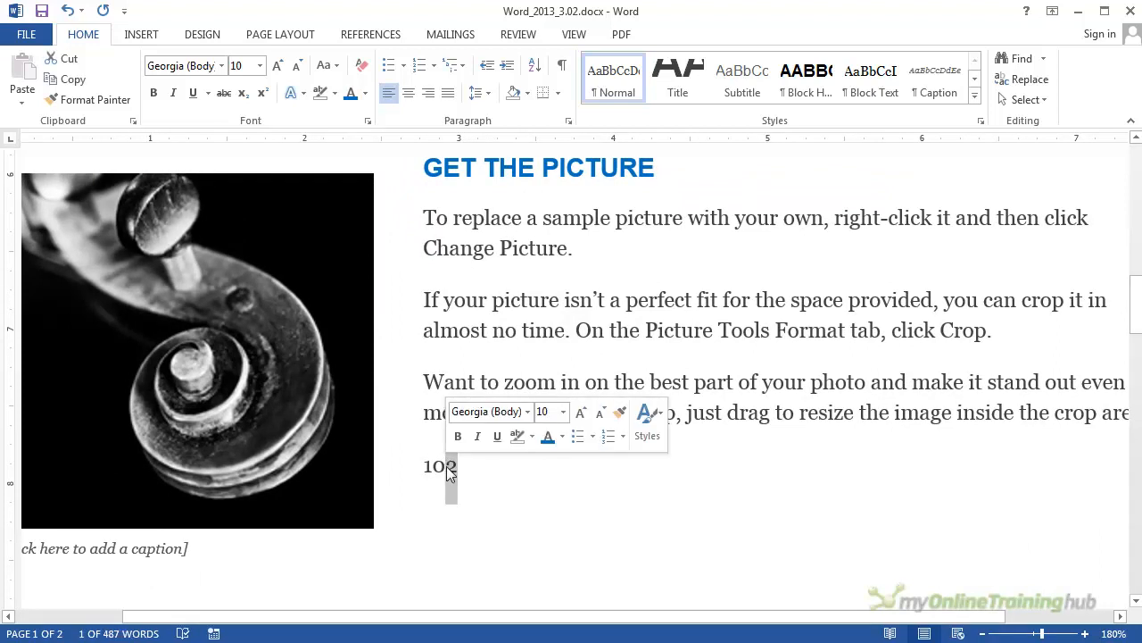
pyautogui.click(263, 94)
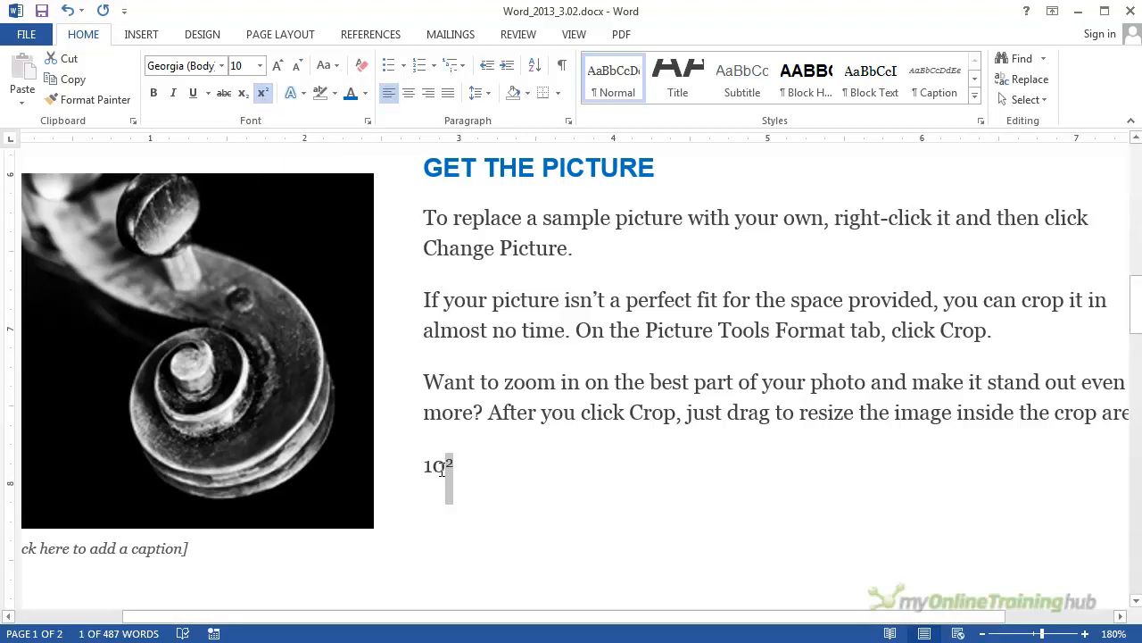
pyautogui.click(246, 96)
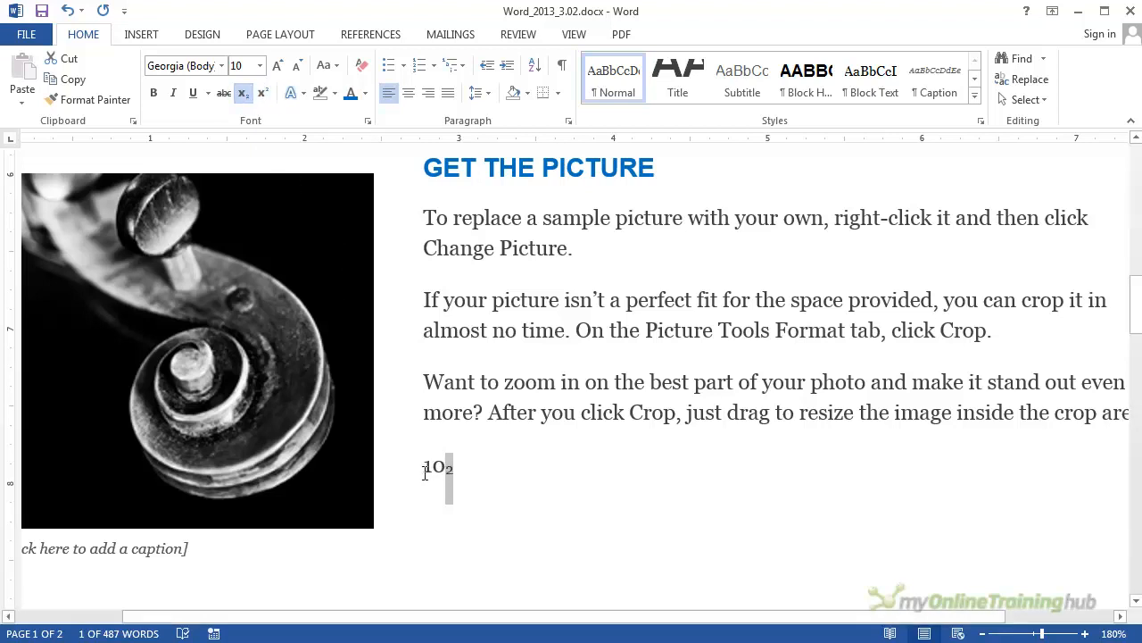
pyautogui.click(263, 95)
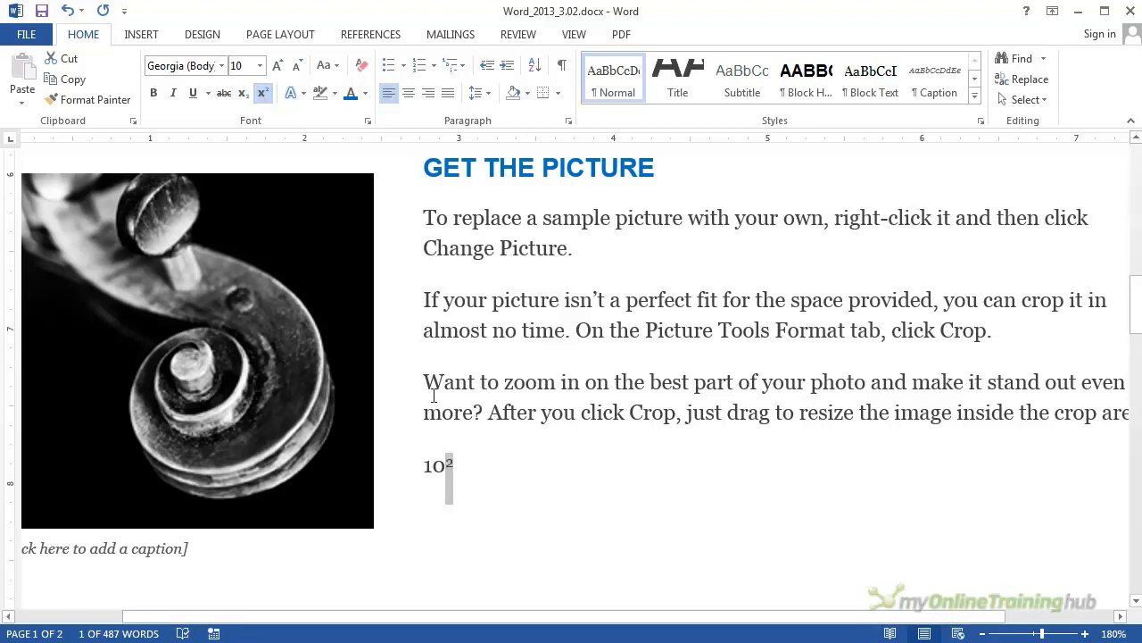
# Enter 333 directly after the superscript 2 and delete those three digits again.
pyautogui.click(456, 473)
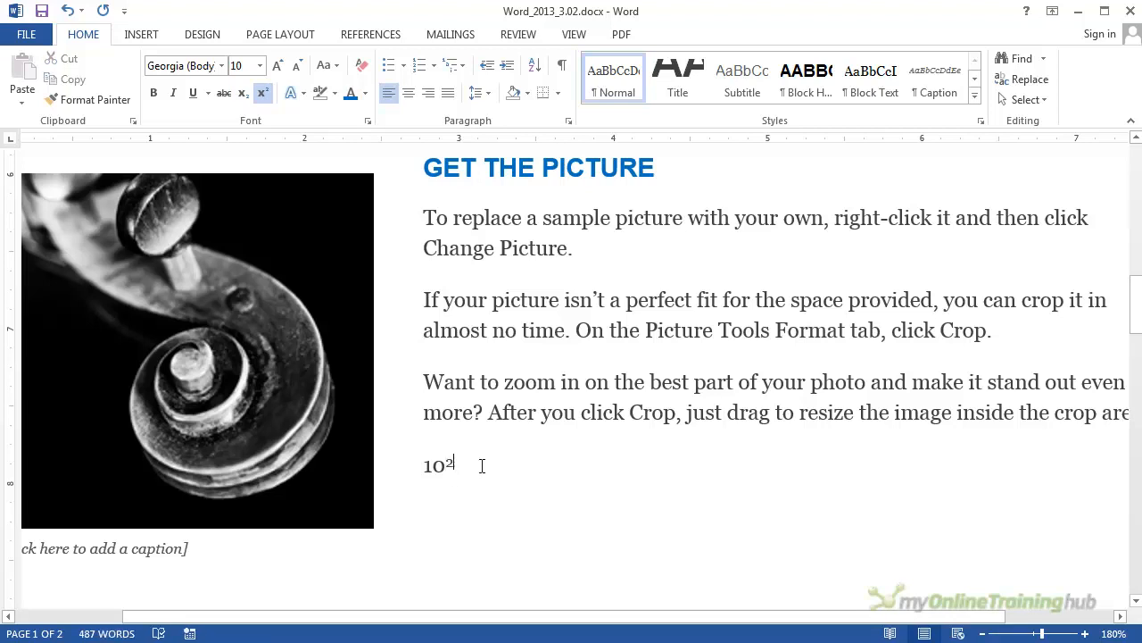
pyautogui.write('333')
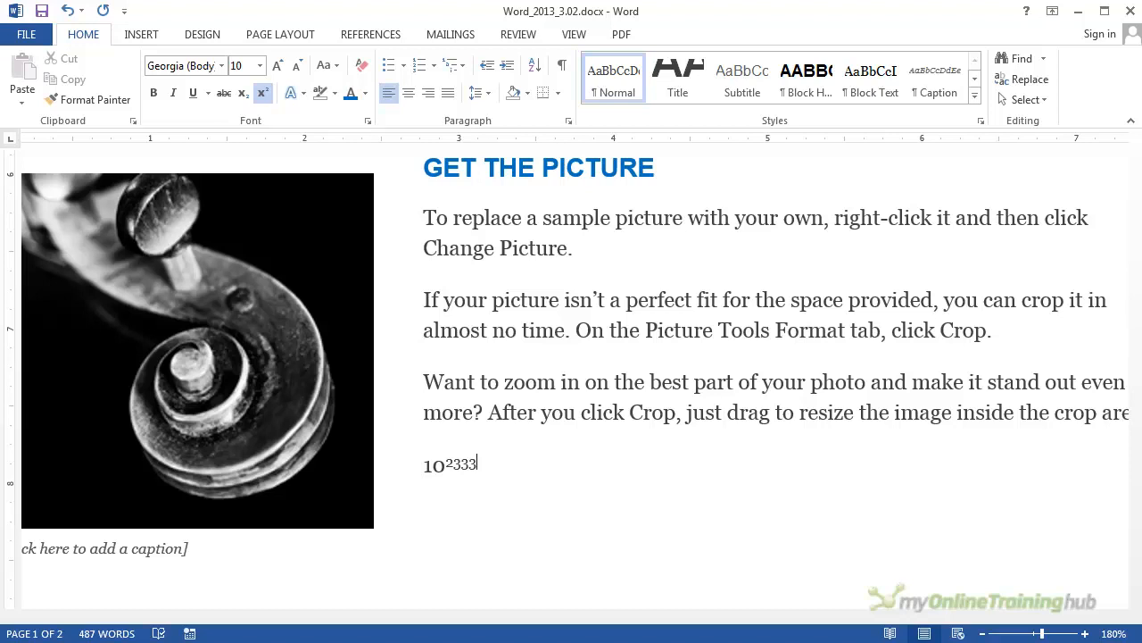
pyautogui.press('BackSpace')
pyautogui.press('BackSpace')
pyautogui.press('BackSpace')
# Turn off superscript and continue the line after the superscript 2 with "to the power of" in normal text.
pyautogui.click(263, 100)
pyautogui.write('to the p')
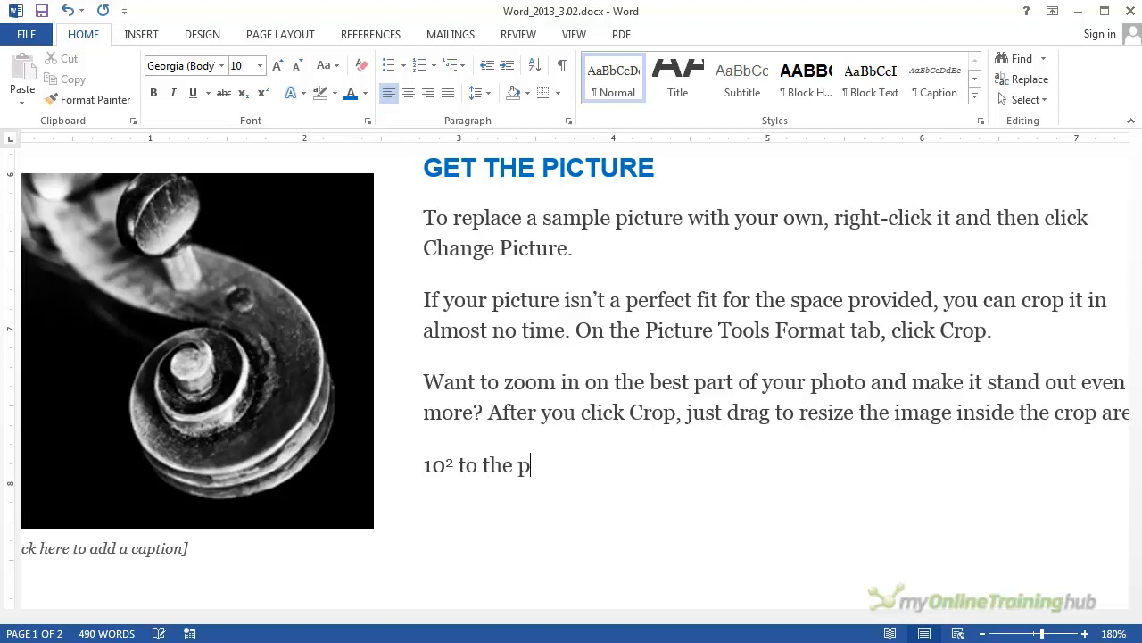
pyautogui.write('ower of')
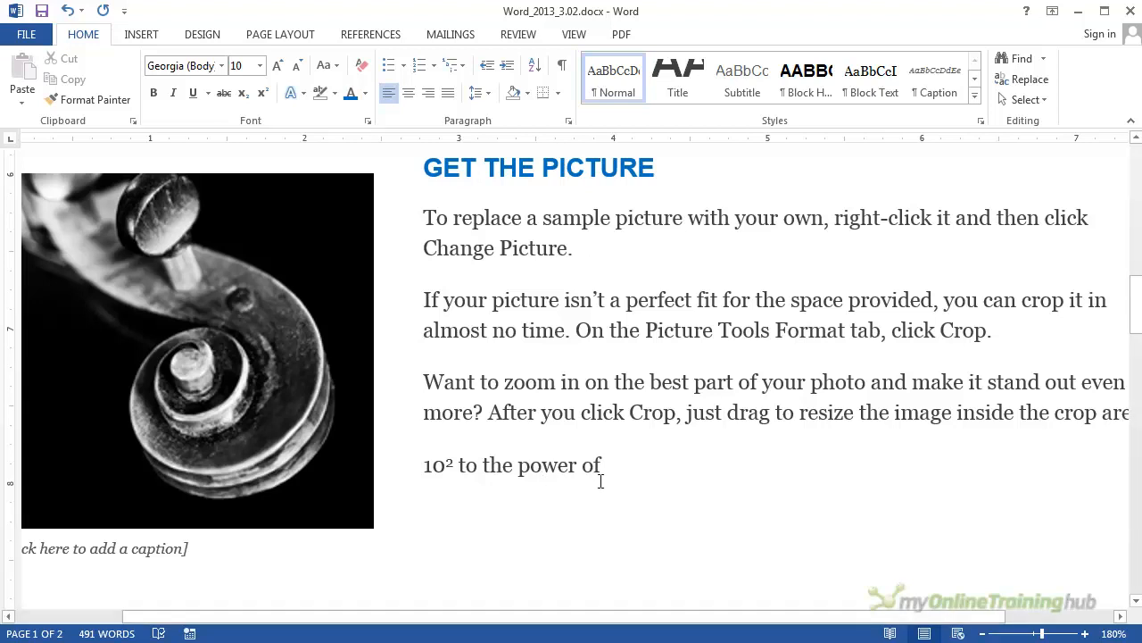
# Check the custom color models for the "Get Started Right Away" heading's font color and pick turquoise from the additional standard colors.
pyautogui.scroll(15, 602, 470)
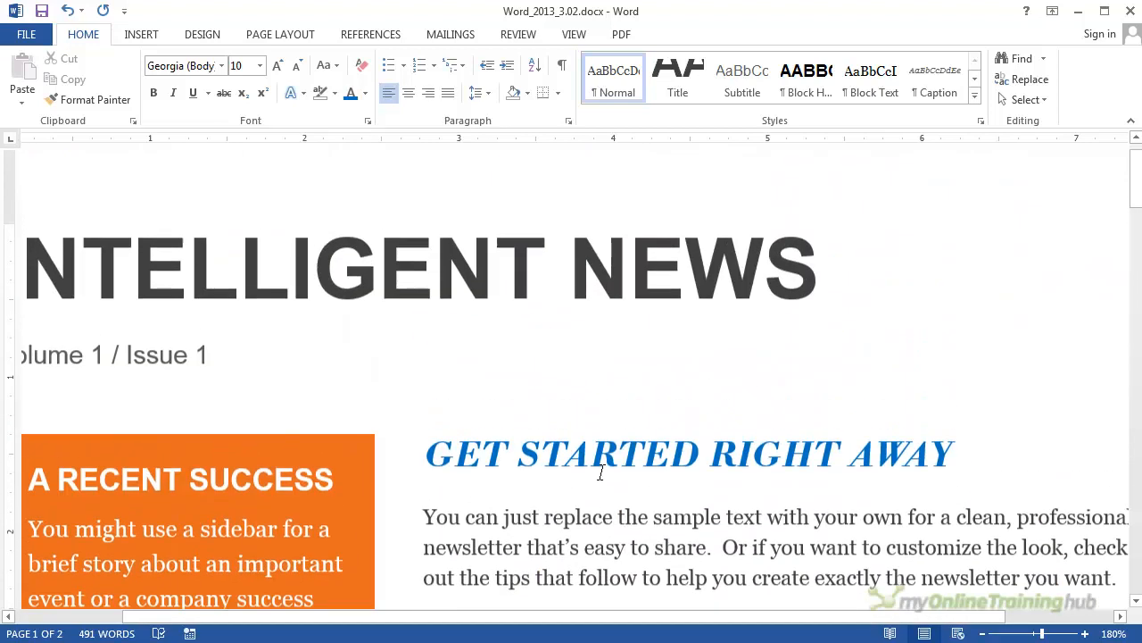
pyautogui.scroll(-2, 602, 470)
pyautogui.moveTo(428, 382); pyautogui.dragTo(973, 383)
pyautogui.rightClick(684, 384)
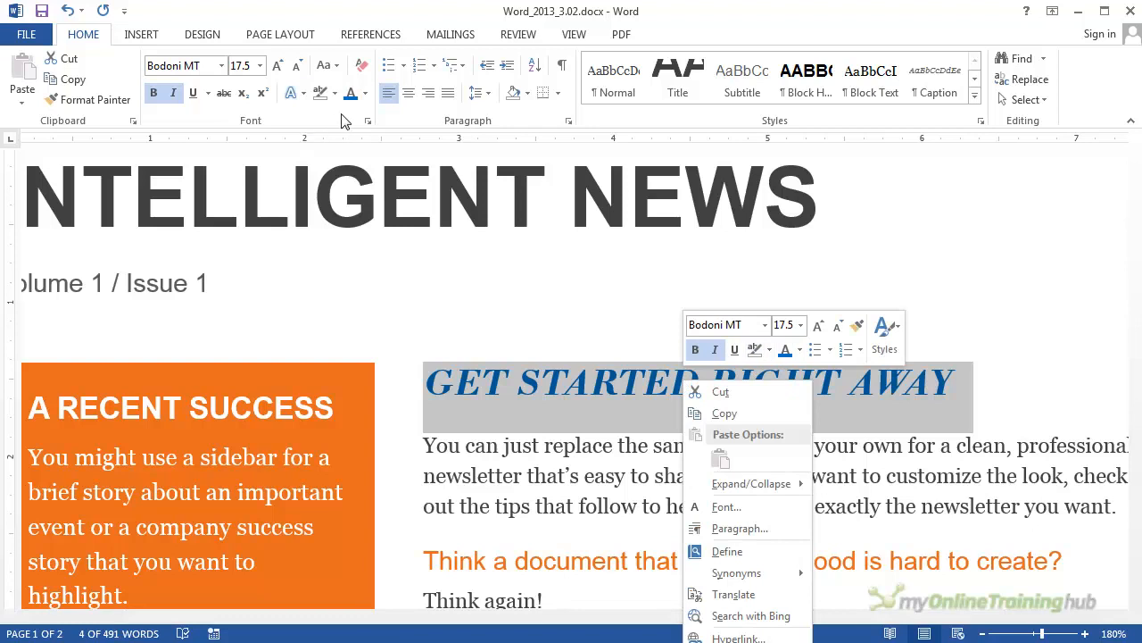
pyautogui.click(366, 94)
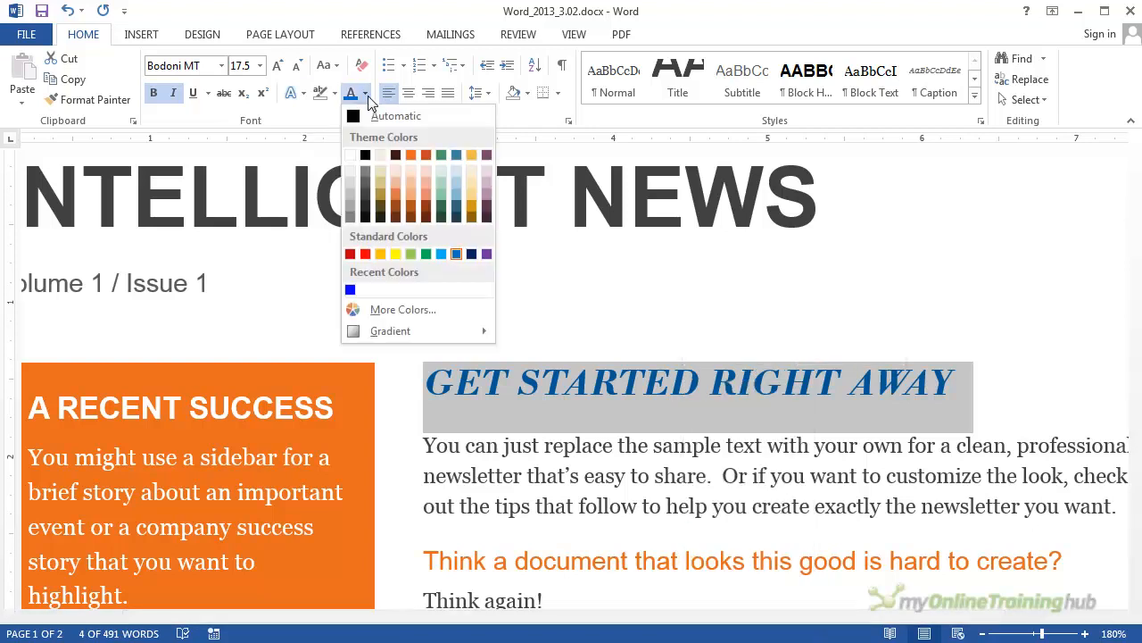
pyautogui.click(403, 309)
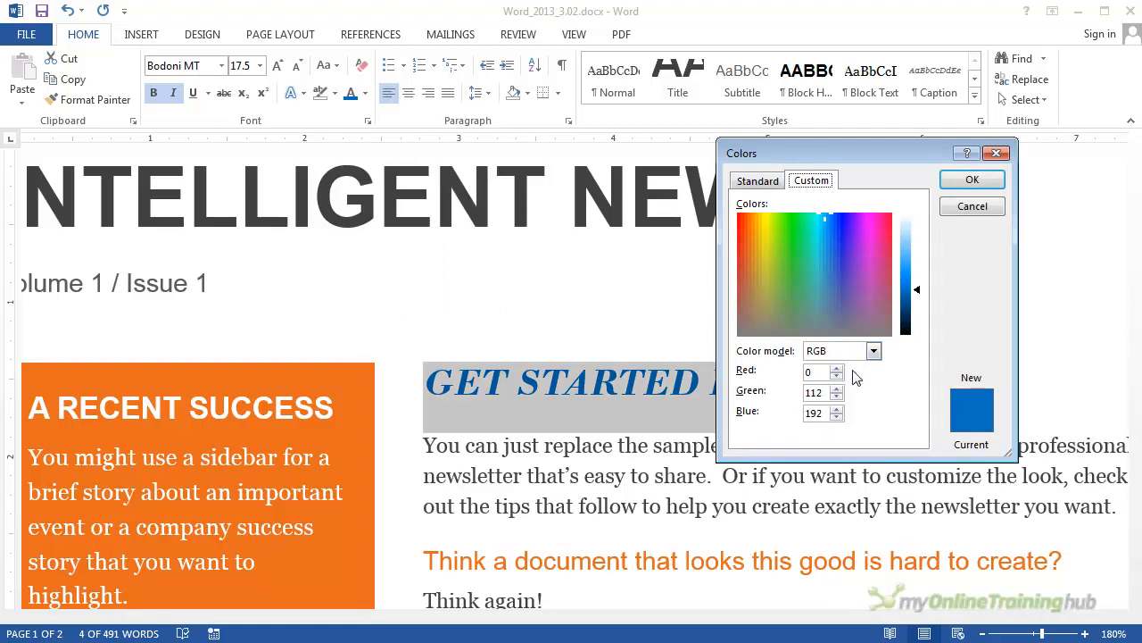
pyautogui.click(874, 352)
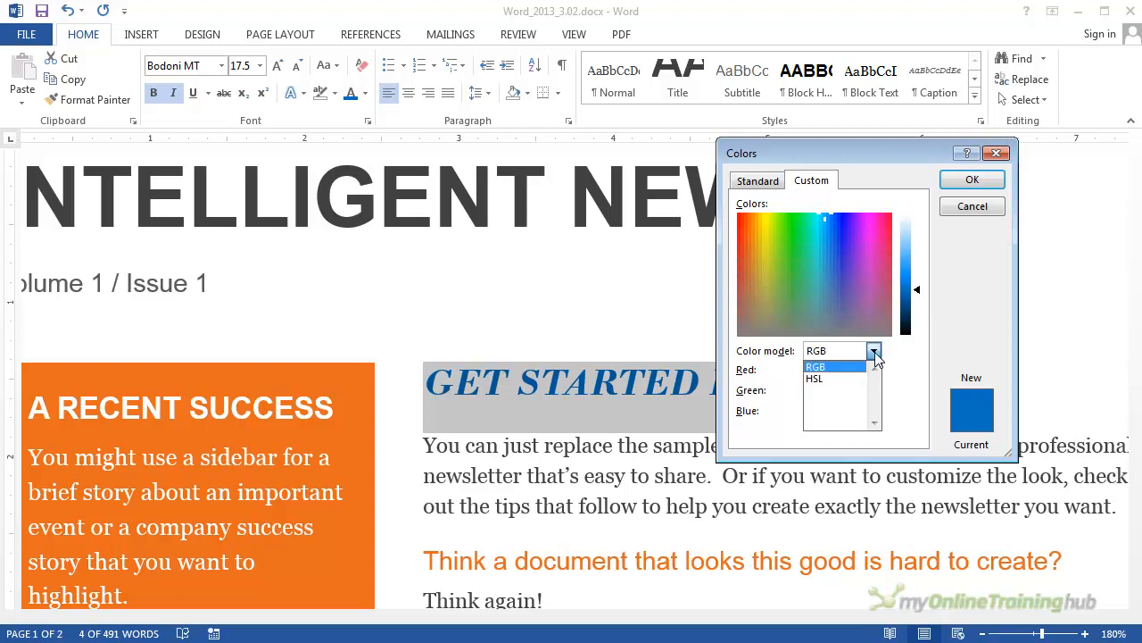
pyautogui.click(875, 352)
pyautogui.click(757, 182)
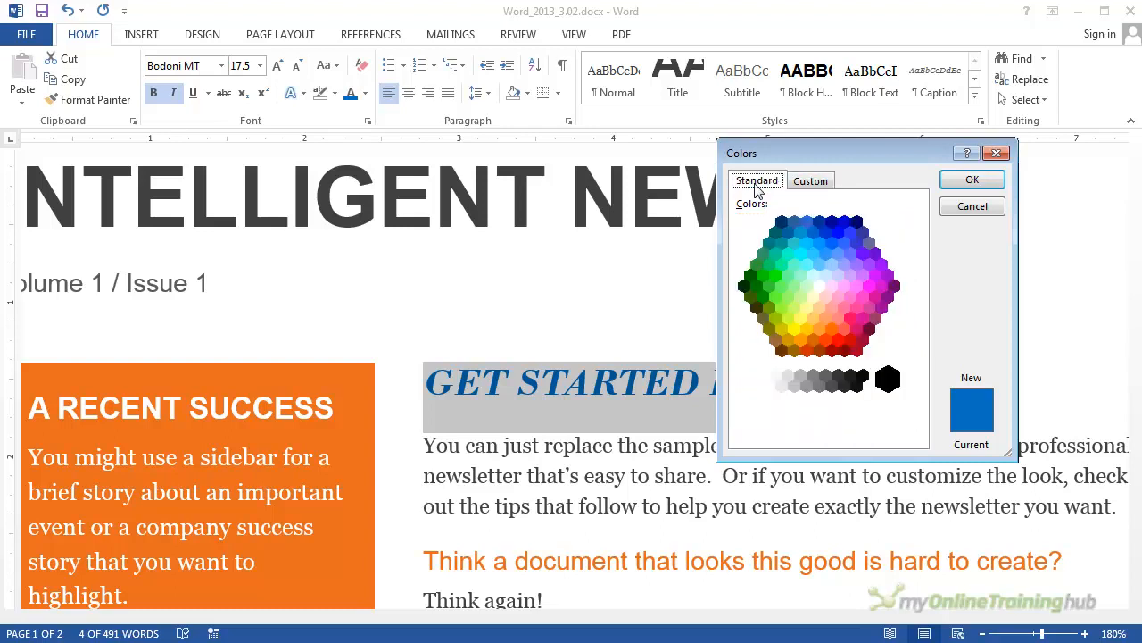
pyautogui.click(787, 254)
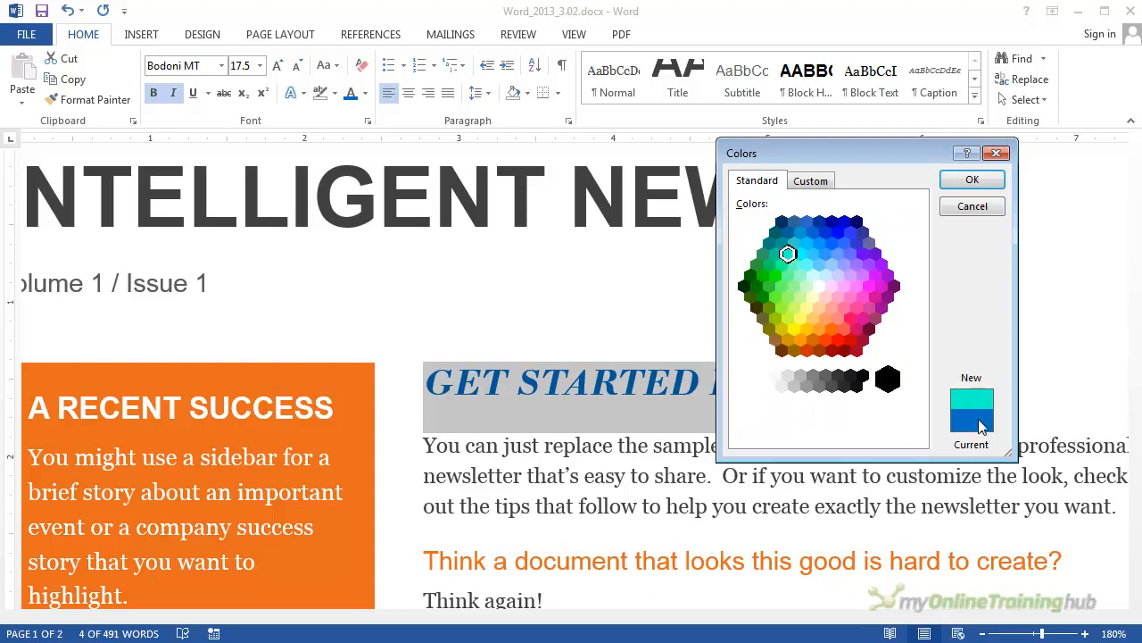